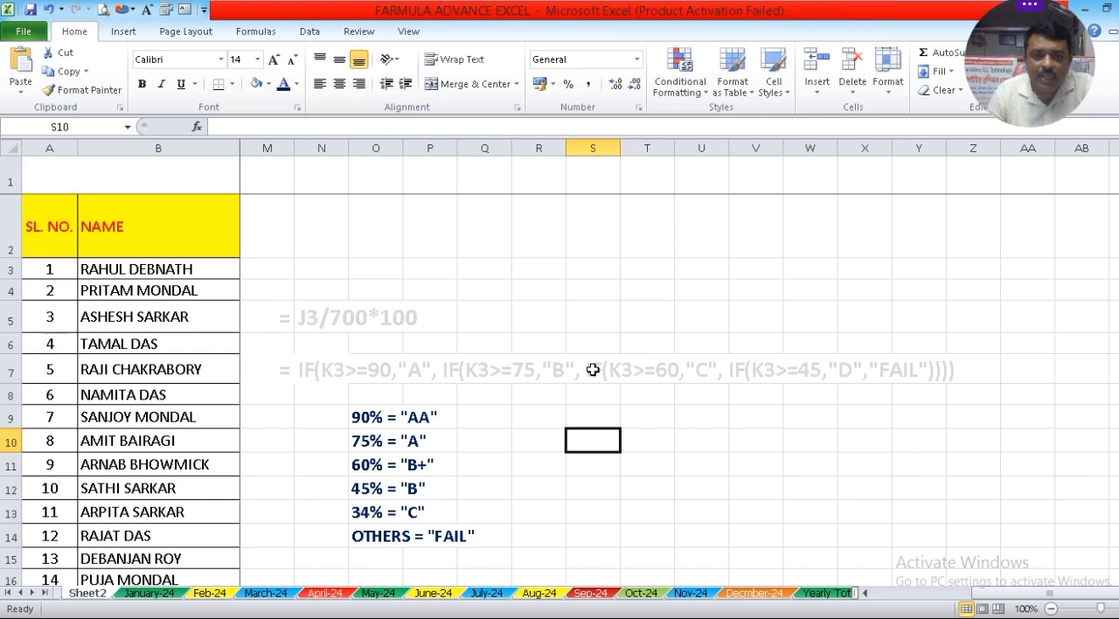
Total the first student's seven subject marks with a SUM of C3:I3 in TOTAL cell J3.
scroll(593, 370, down, 1)
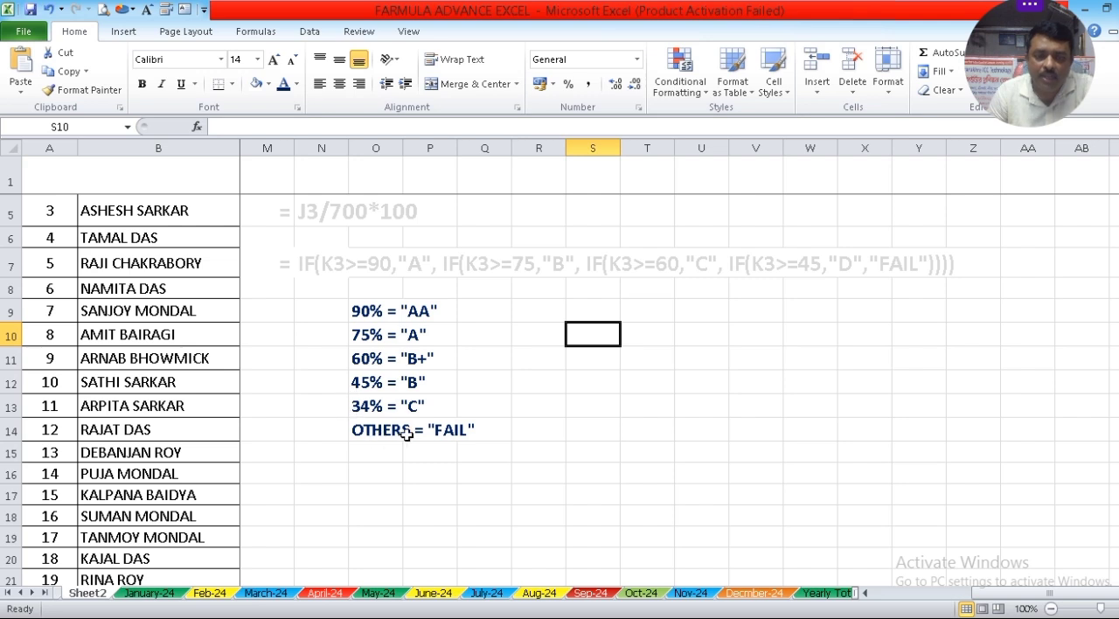
click(867, 594)
drag(869, 593, 869, 594)
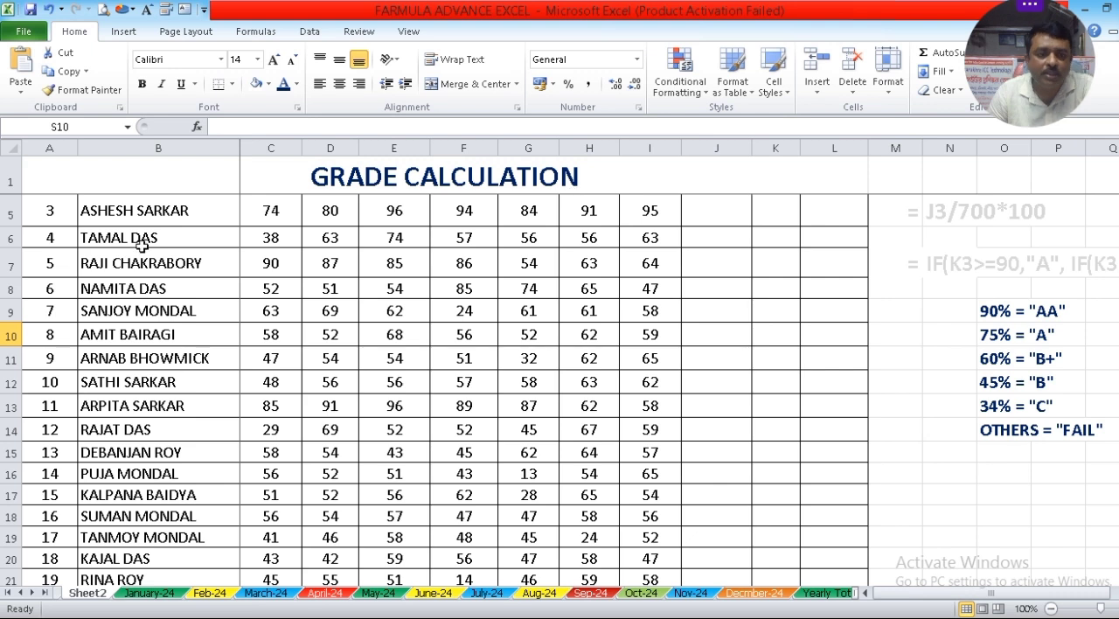
scroll(452, 231, up, 1)
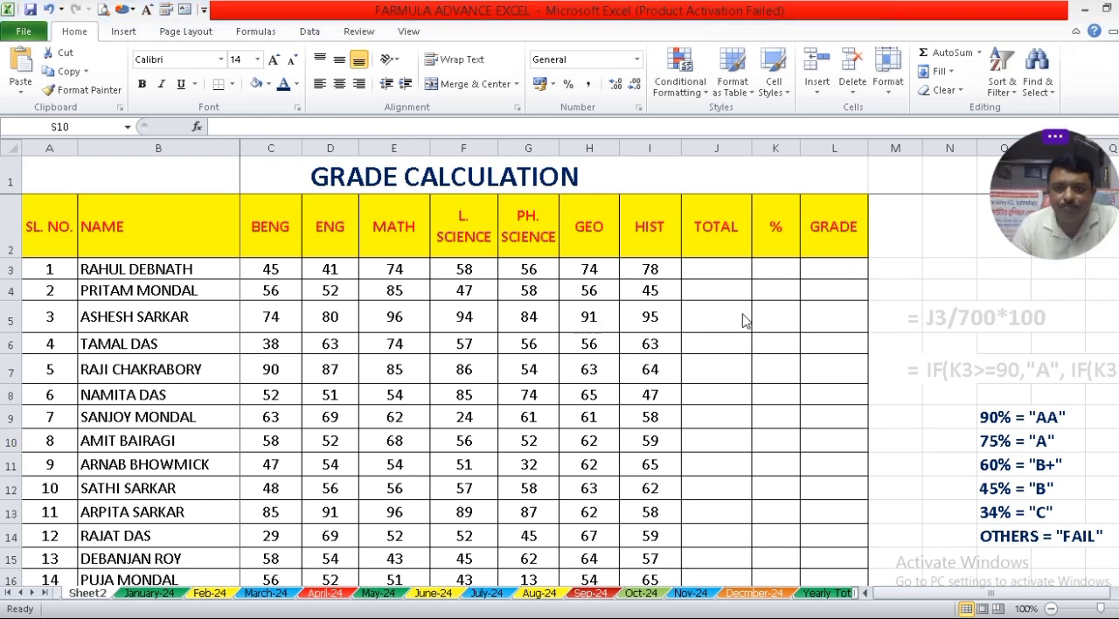
click(709, 265)
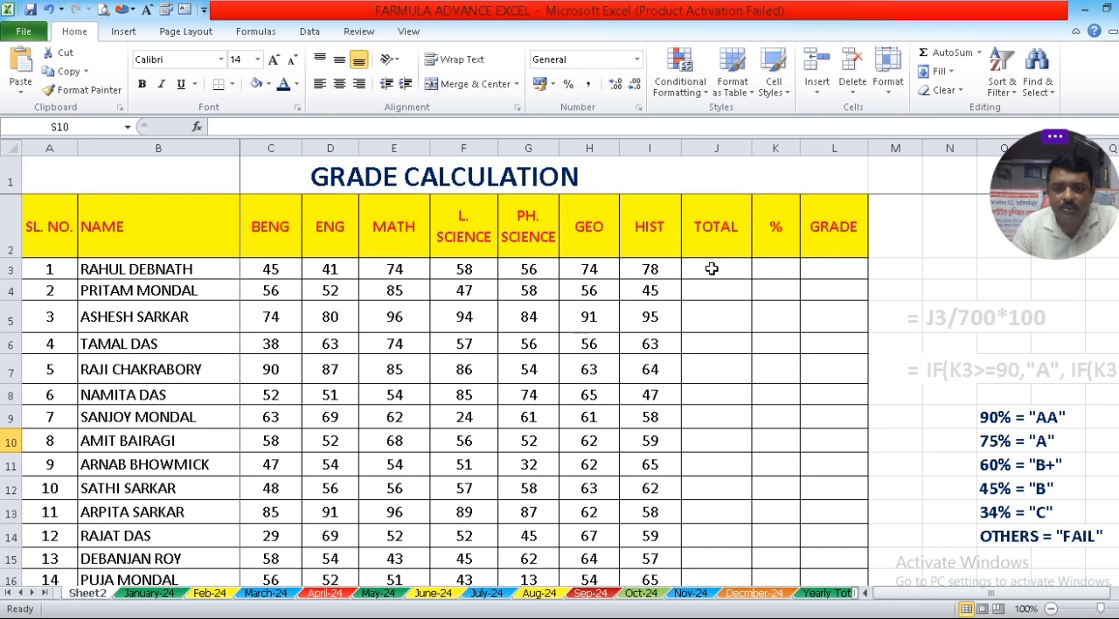
click(712, 268)
key(alt+equal)
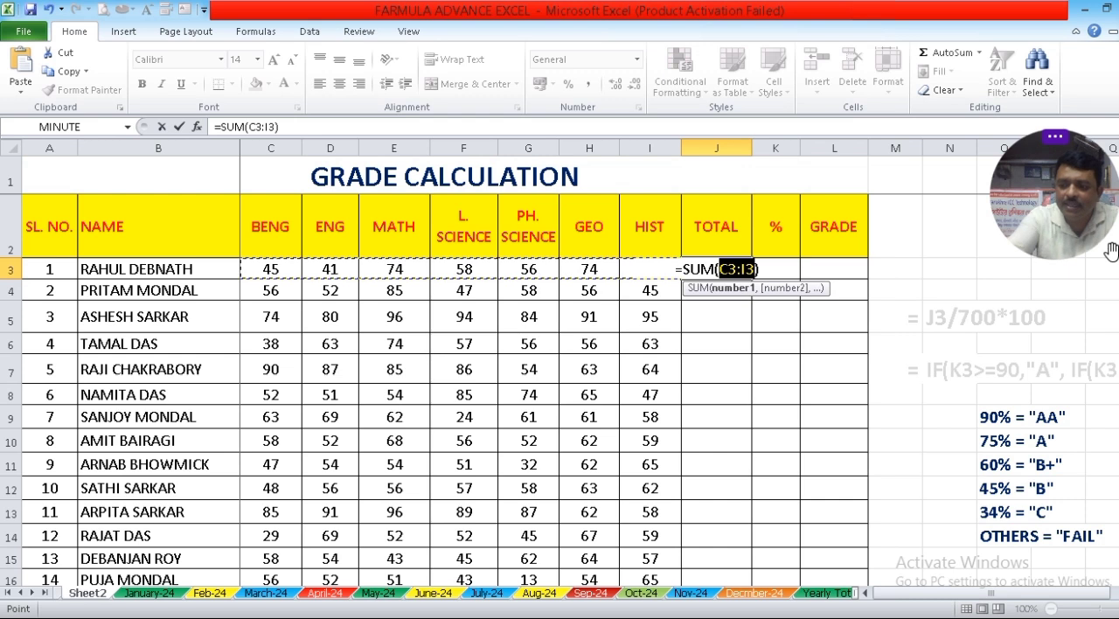
key(Return)
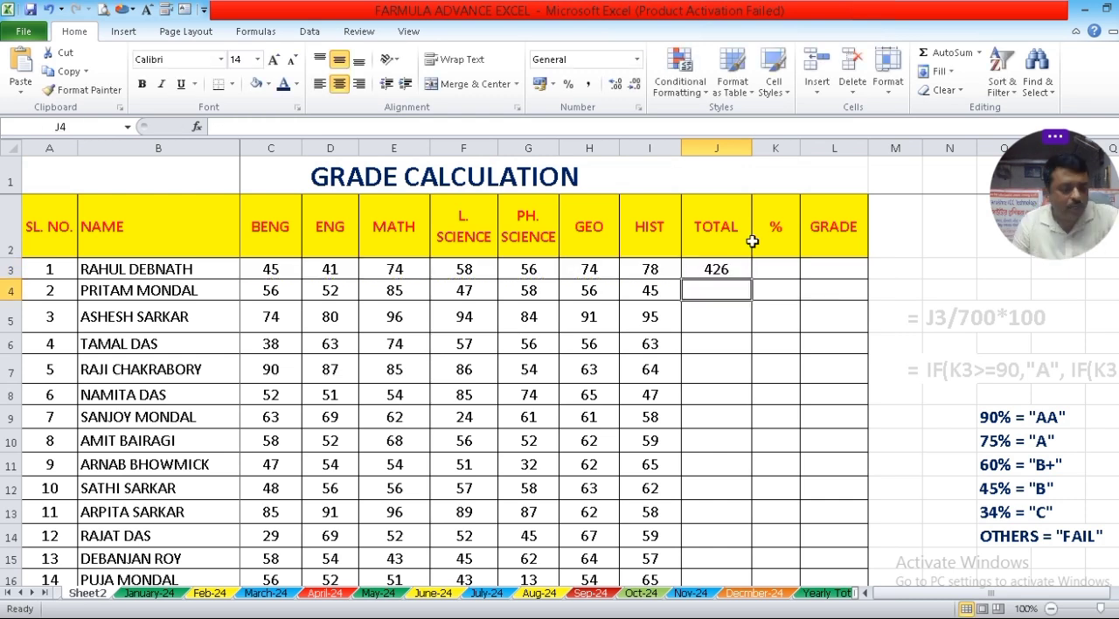
Copy the total formula from J3 to the remaining students' TOTAL cells, J4:J21.
click(723, 270)
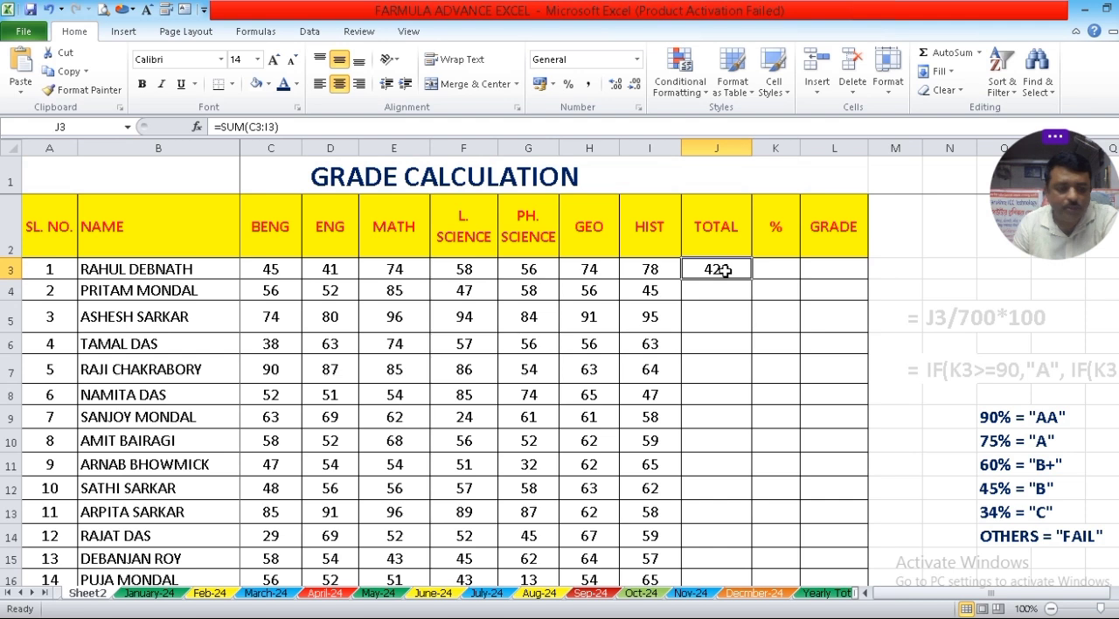
key(ctrl+c)
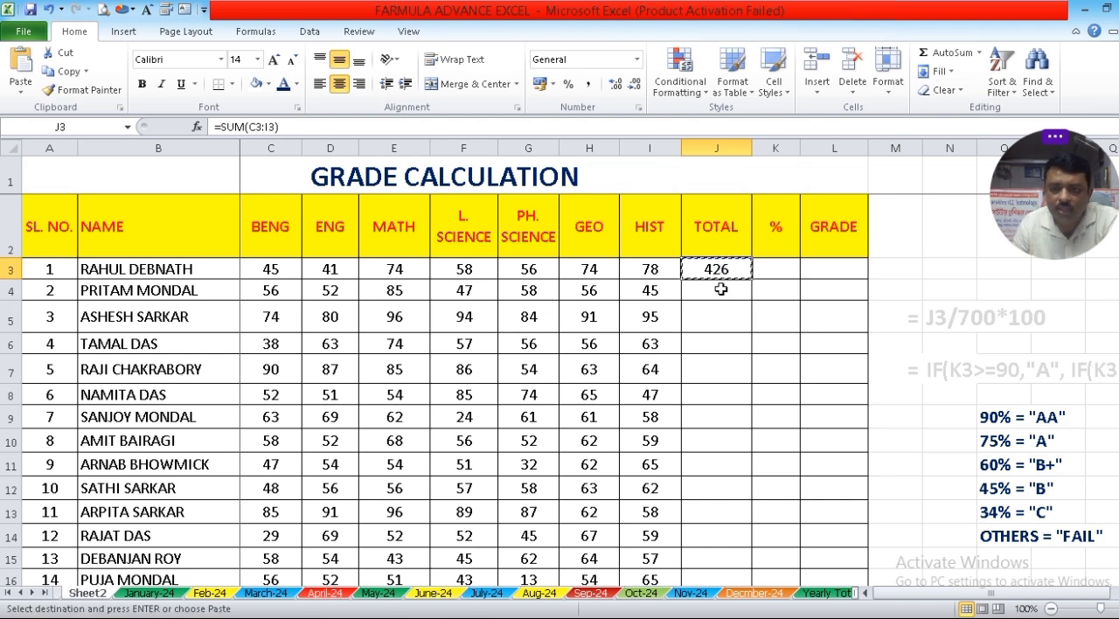
drag(721, 289, 717, 564)
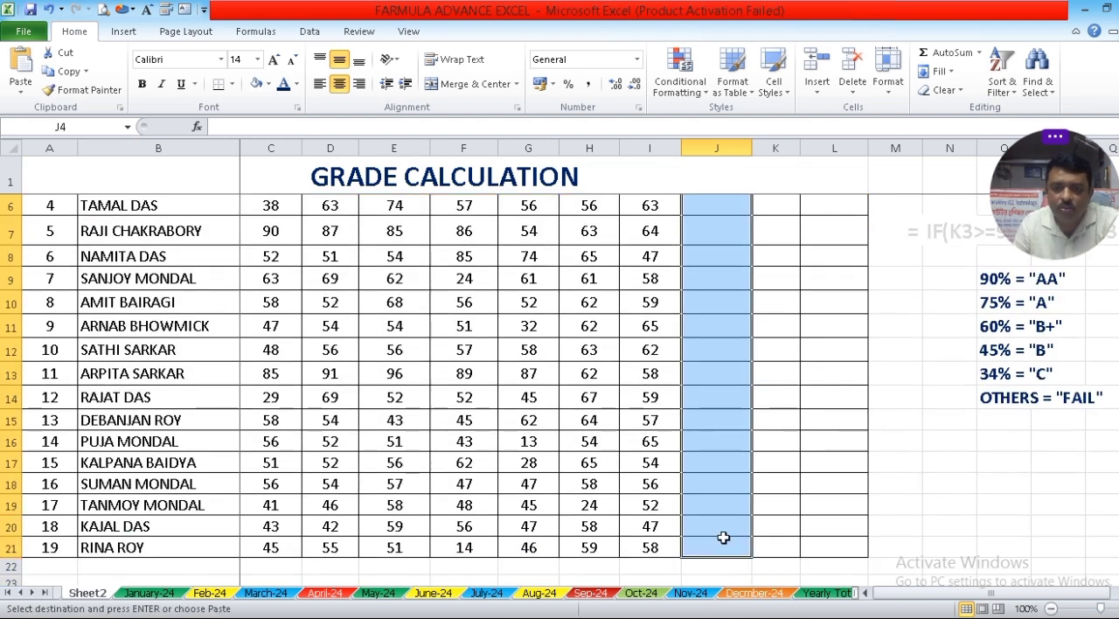
key(ctrl+v)
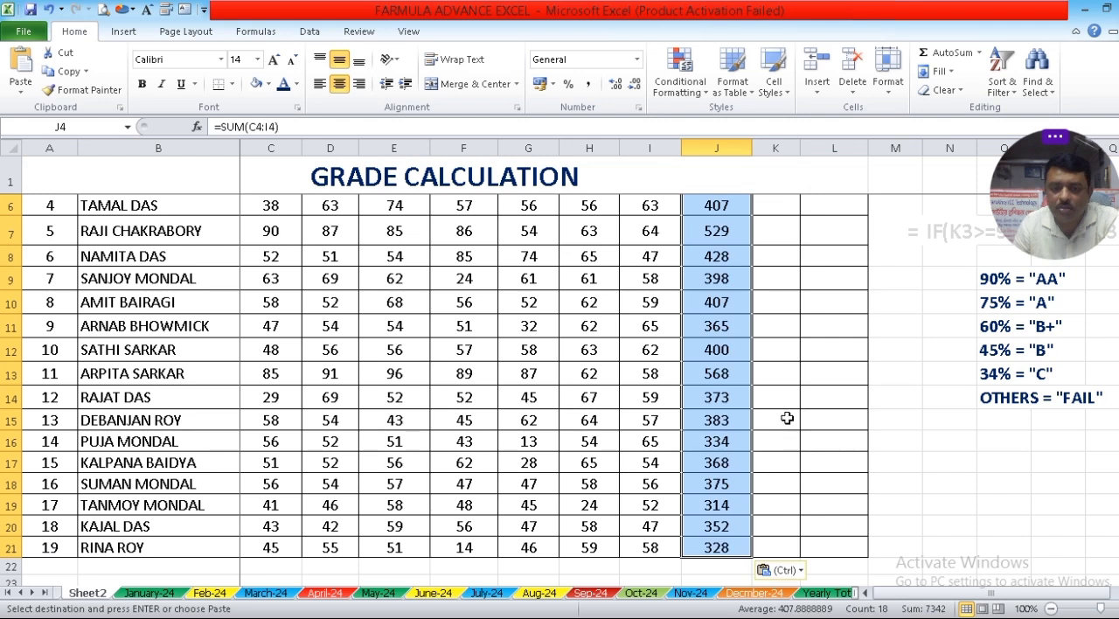
Recolor the percentage formula note in M5:N5 from light grey to dark blue font.
scroll(787, 419, up, 2)
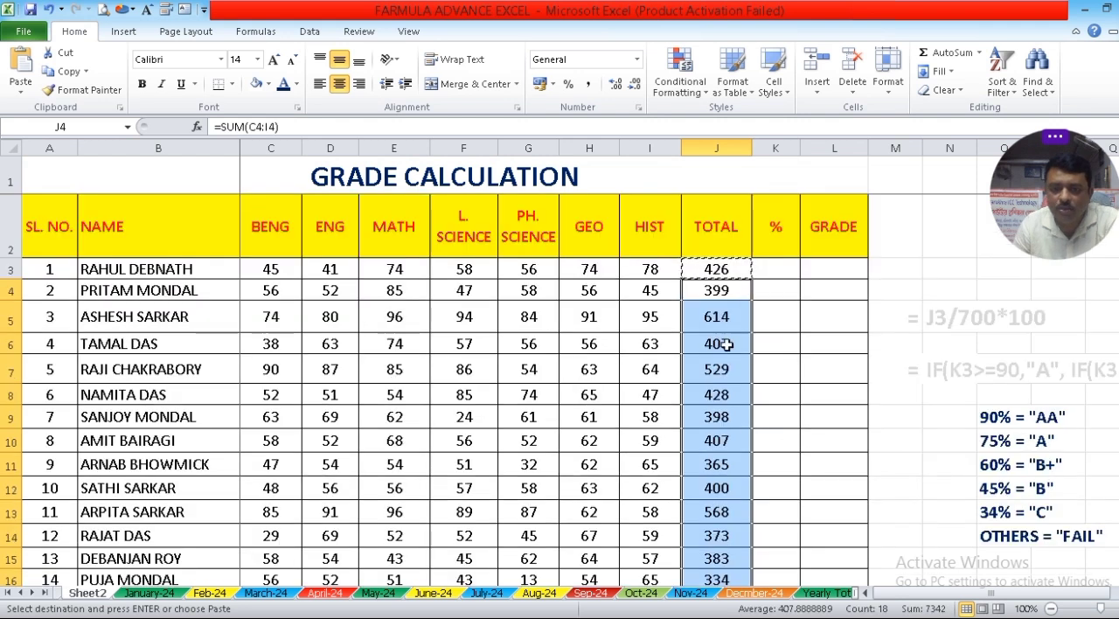
click(781, 267)
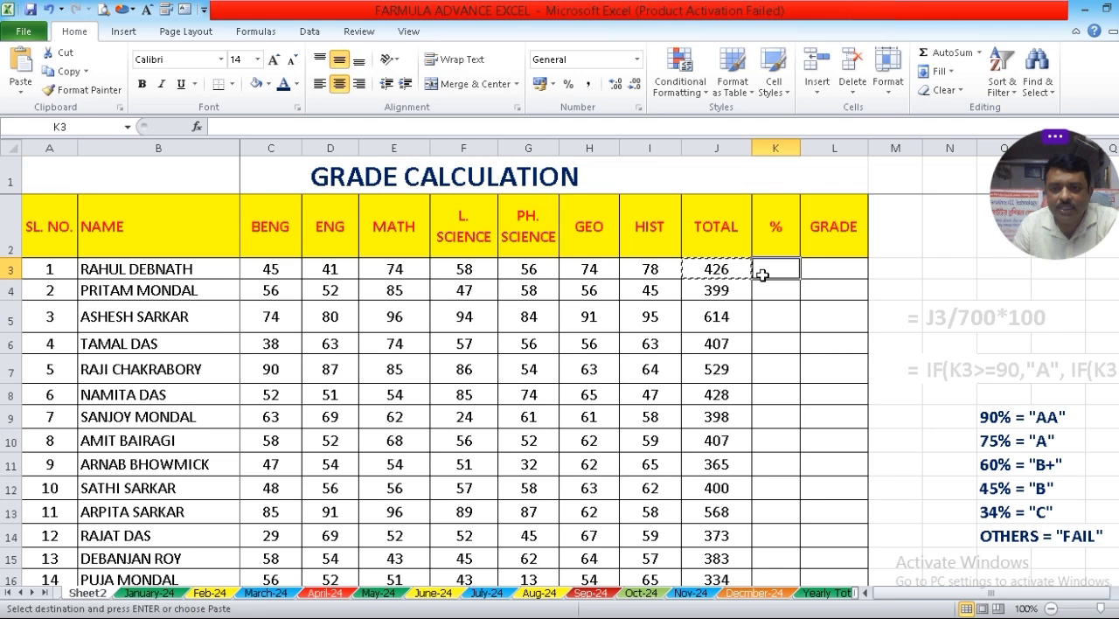
click(908, 319)
drag(908, 318, 935, 318)
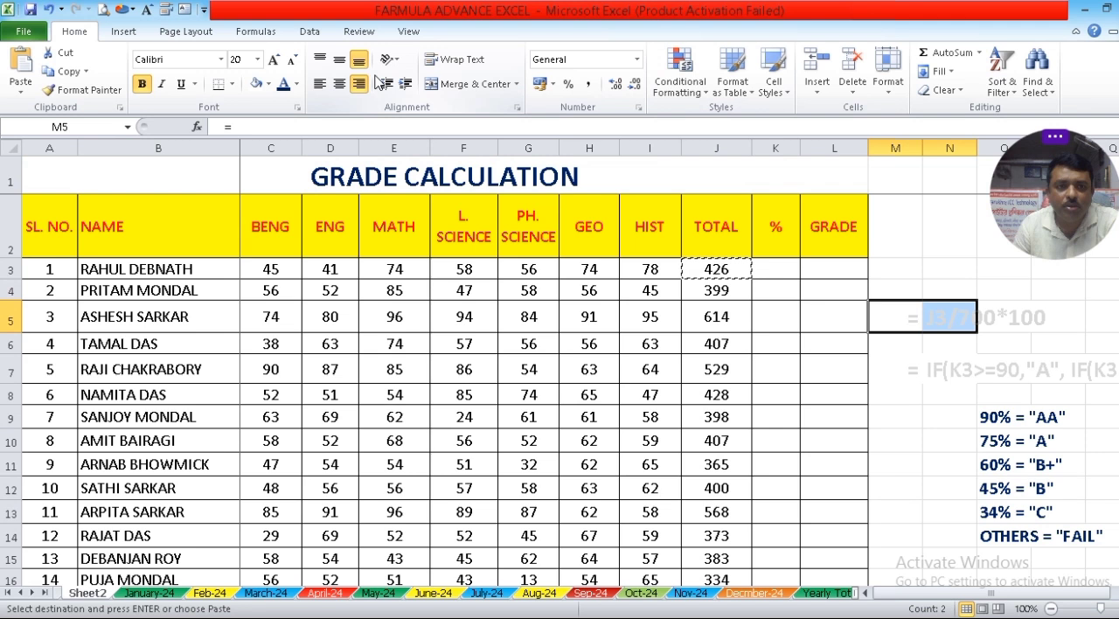
click(285, 85)
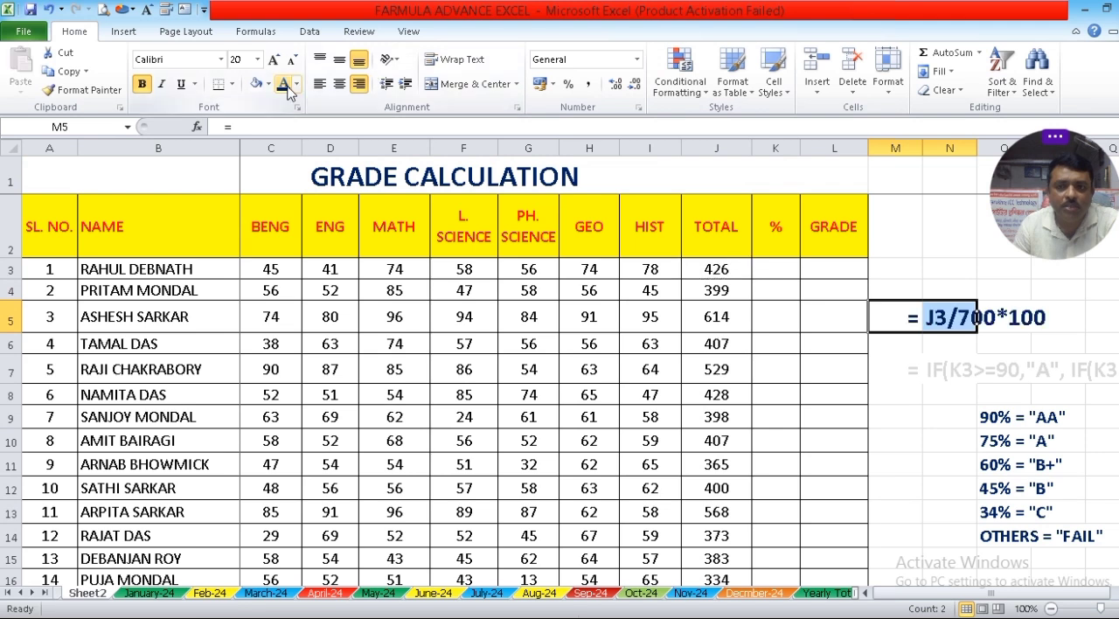
click(927, 441)
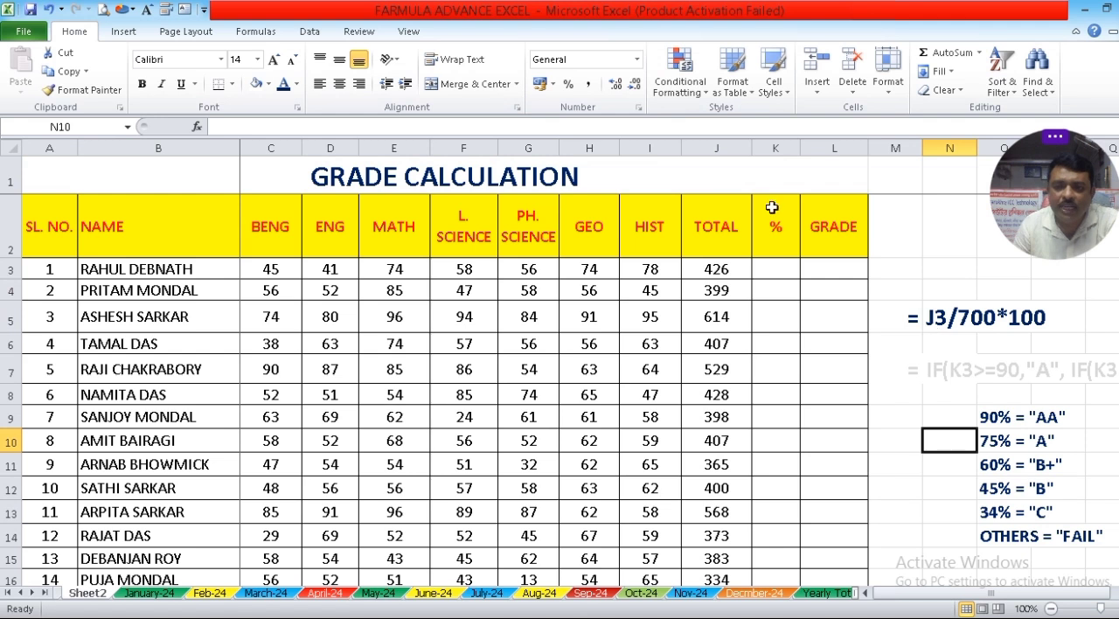
click(715, 149)
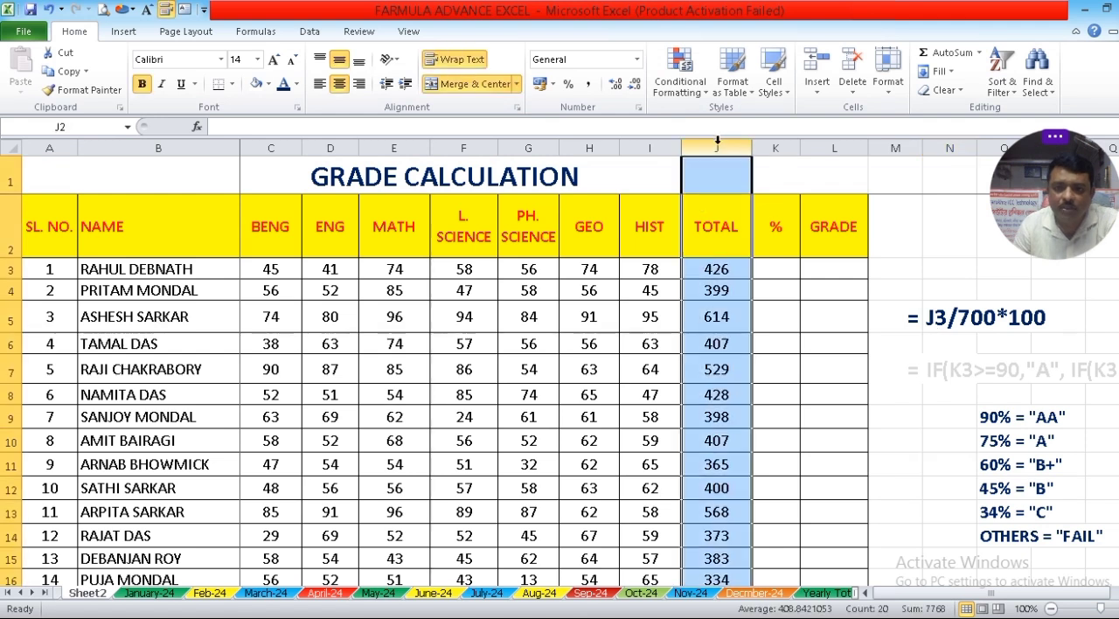
click(708, 271)
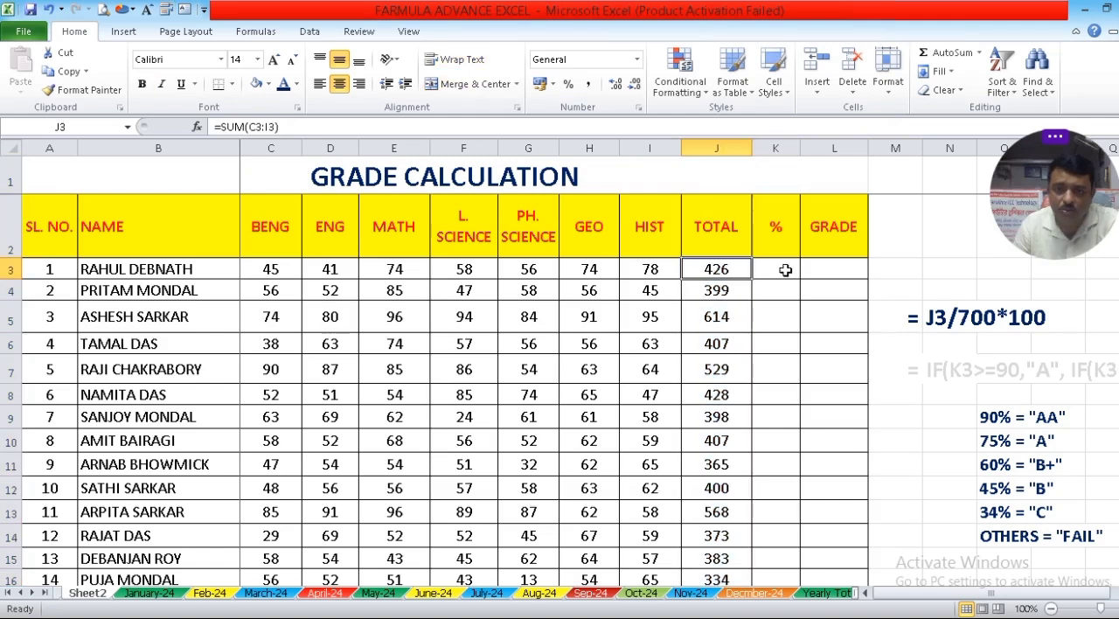
click(89, 269)
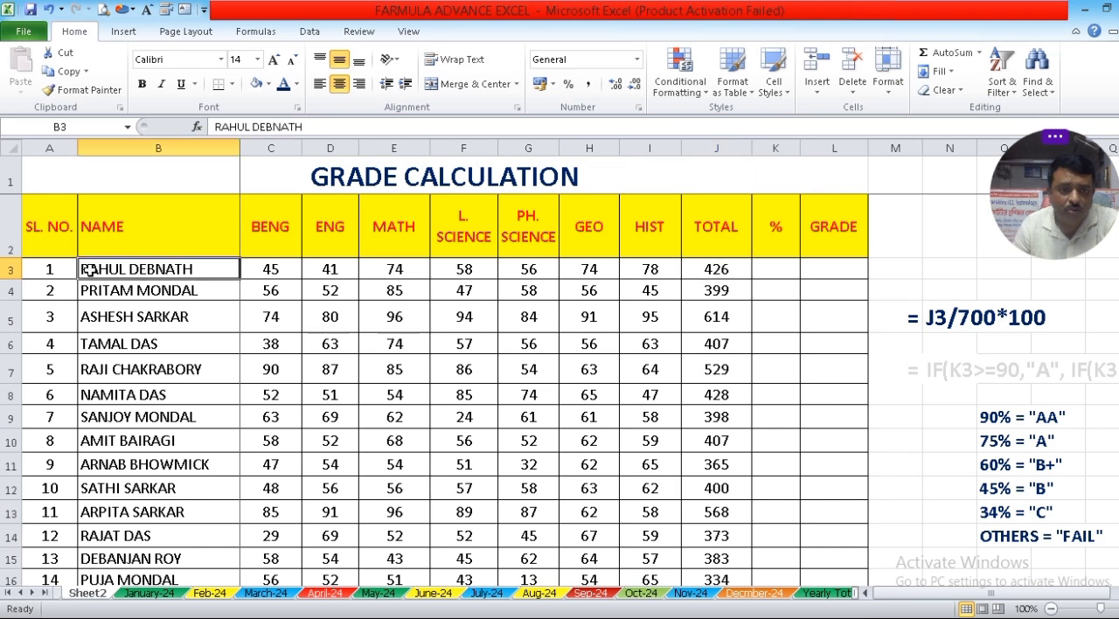
click(11, 269)
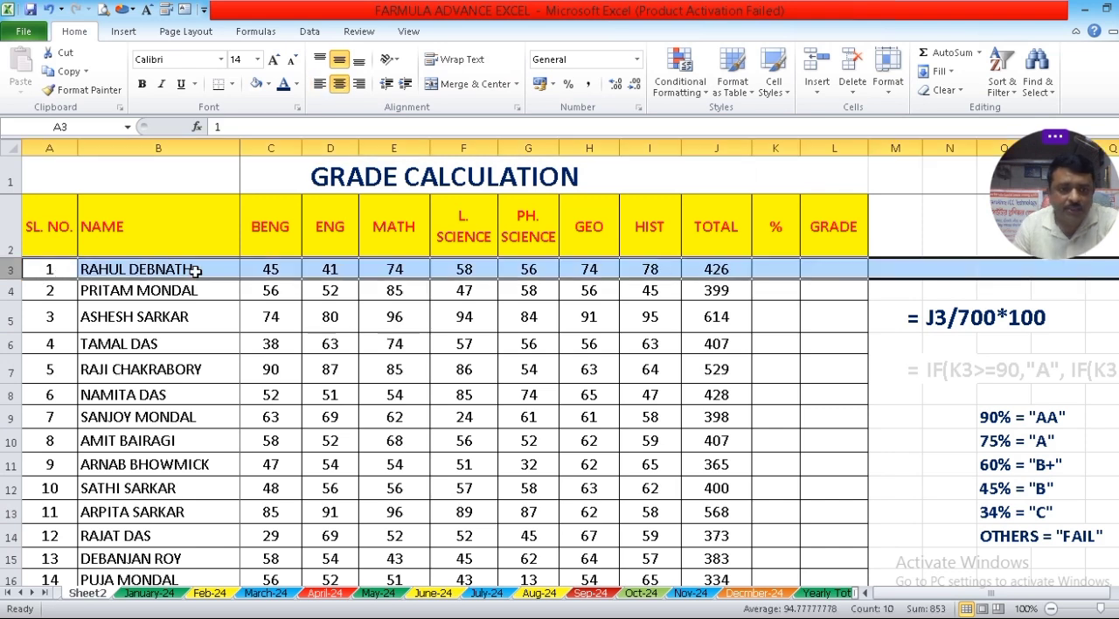
Calculate the first student's percentage in cell K3 with the formula =J3/700*100.
click(775, 269)
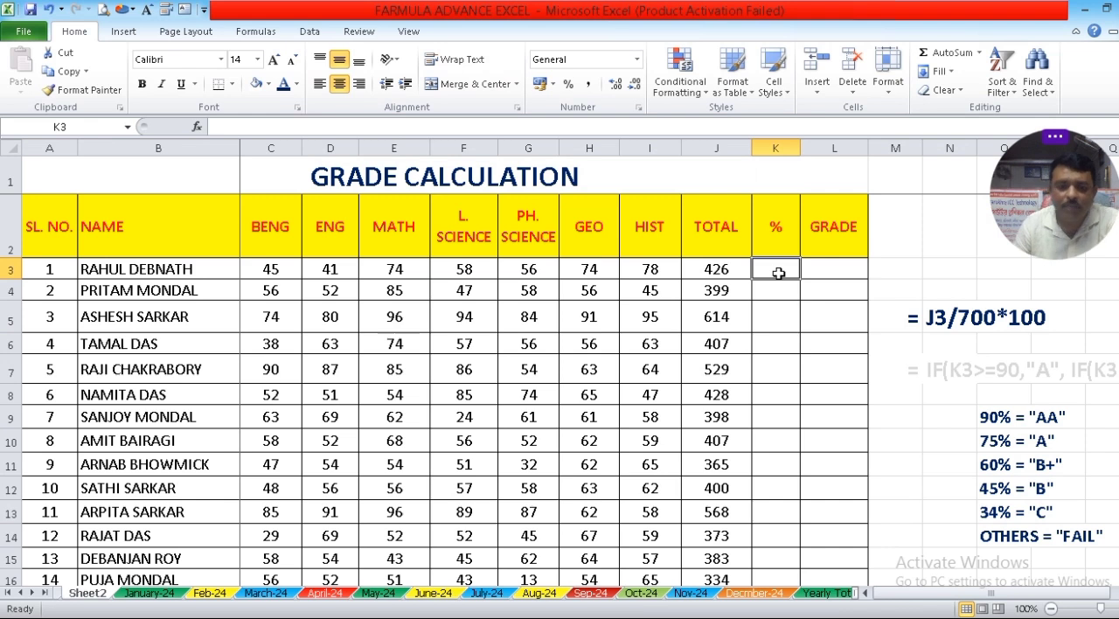
text(=)
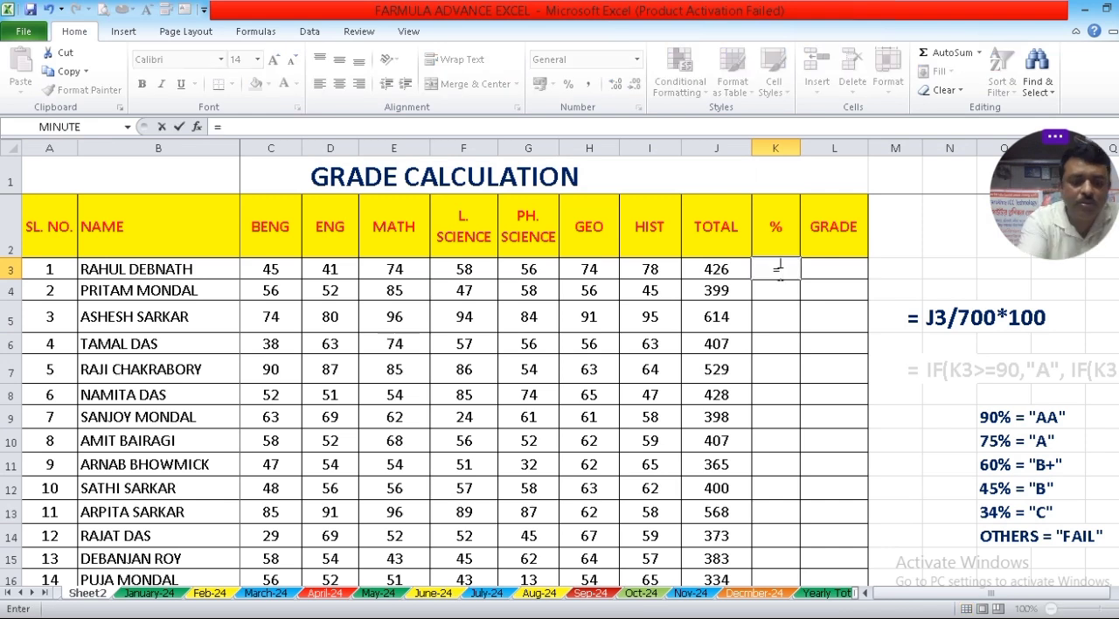
text(J3)
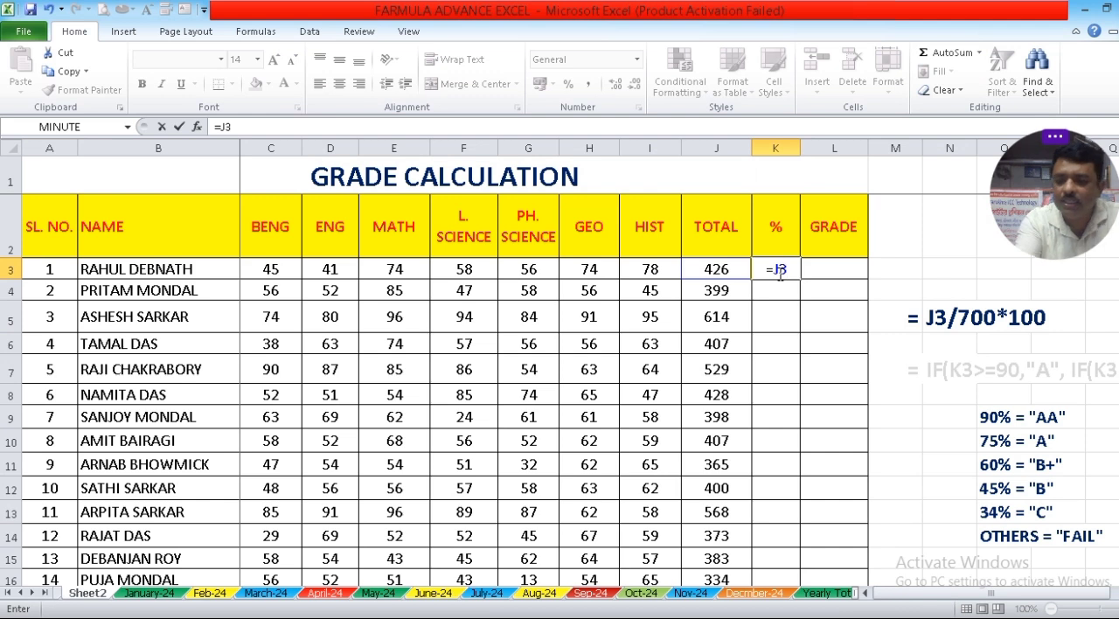
text(/7)
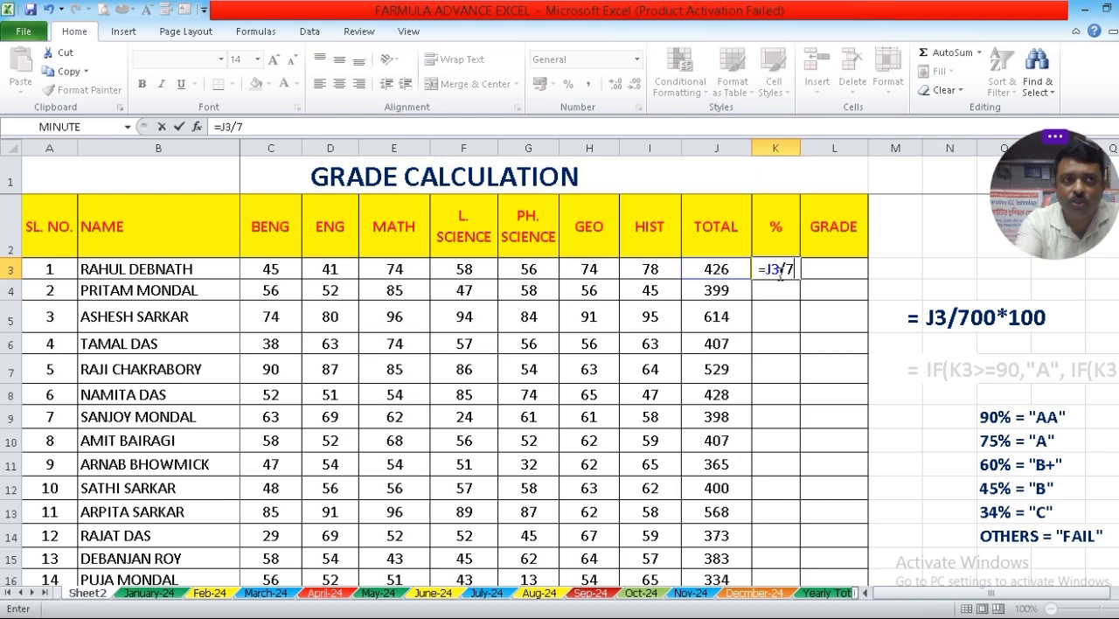
text(00*100)
key(Return)
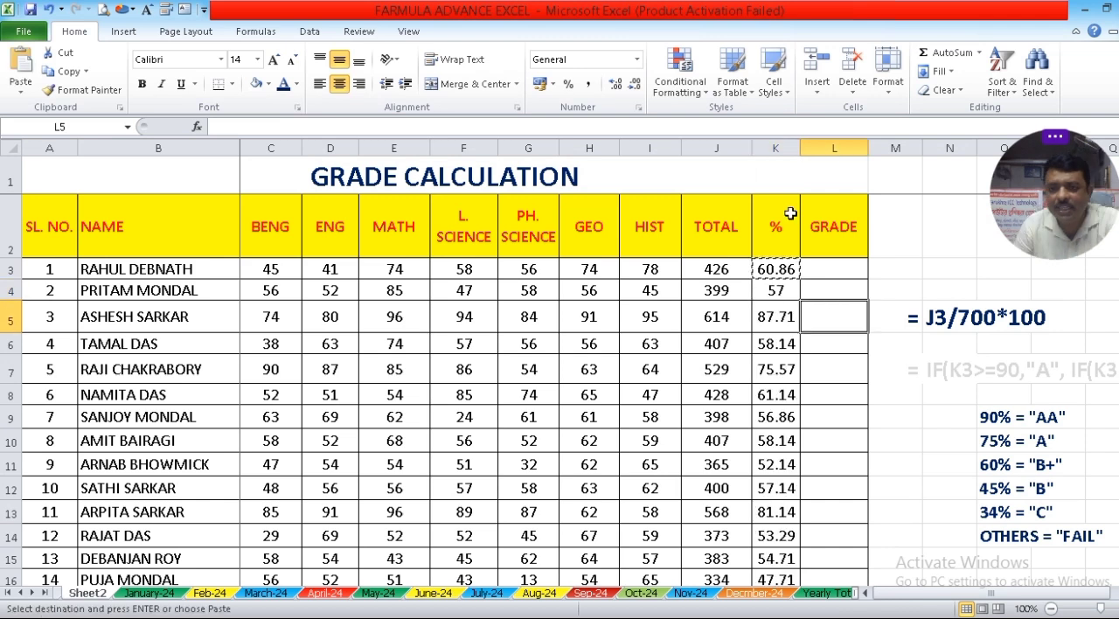
Apply the dark blue font color to the nested IF formula note in M7:N7 and bring the whole note into view.
click(790, 213)
key(ctrl+shift+Down)
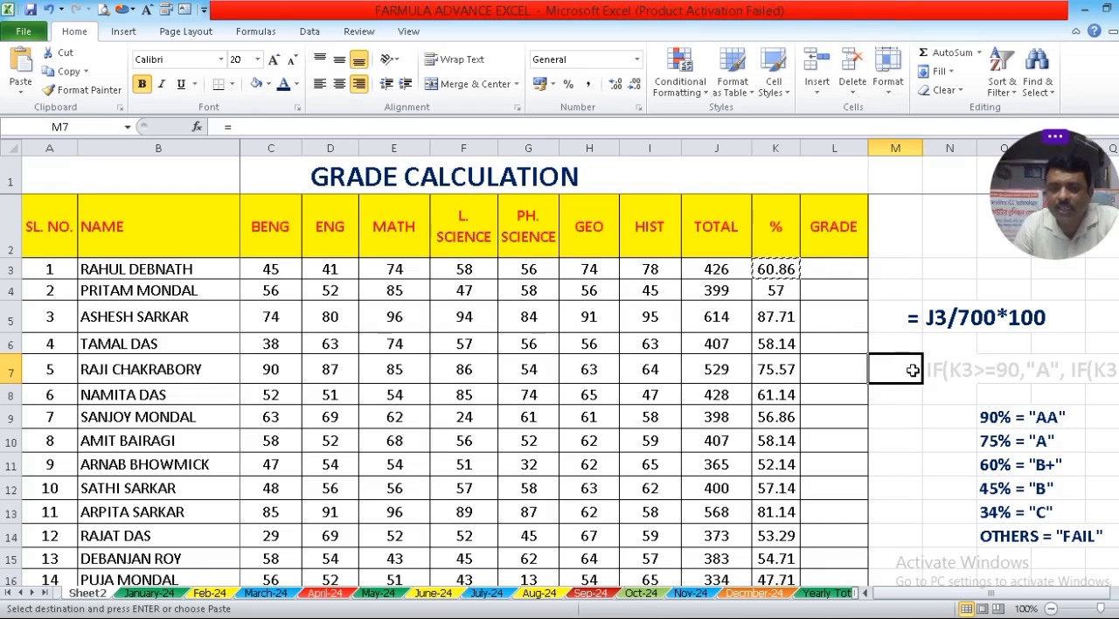
drag(912, 370, 931, 371)
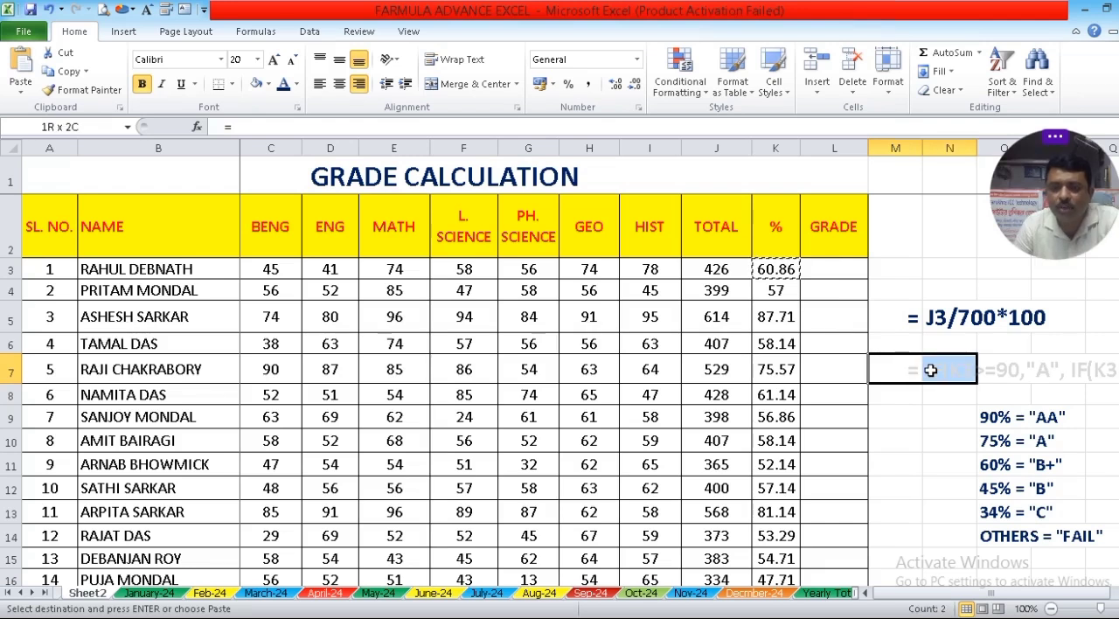
click(283, 93)
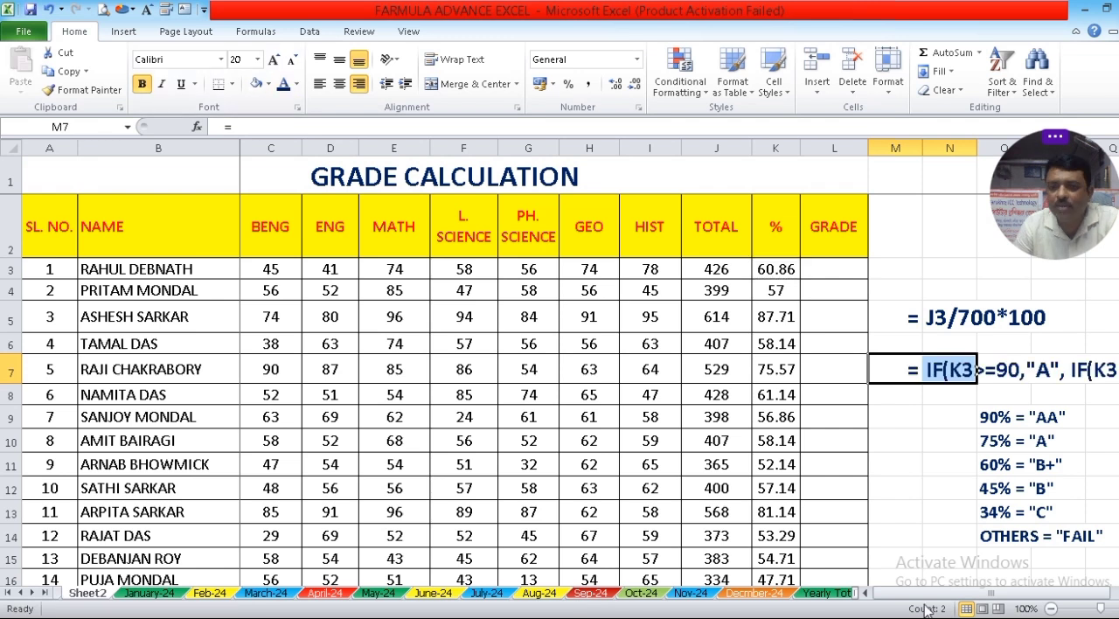
click(1118, 593)
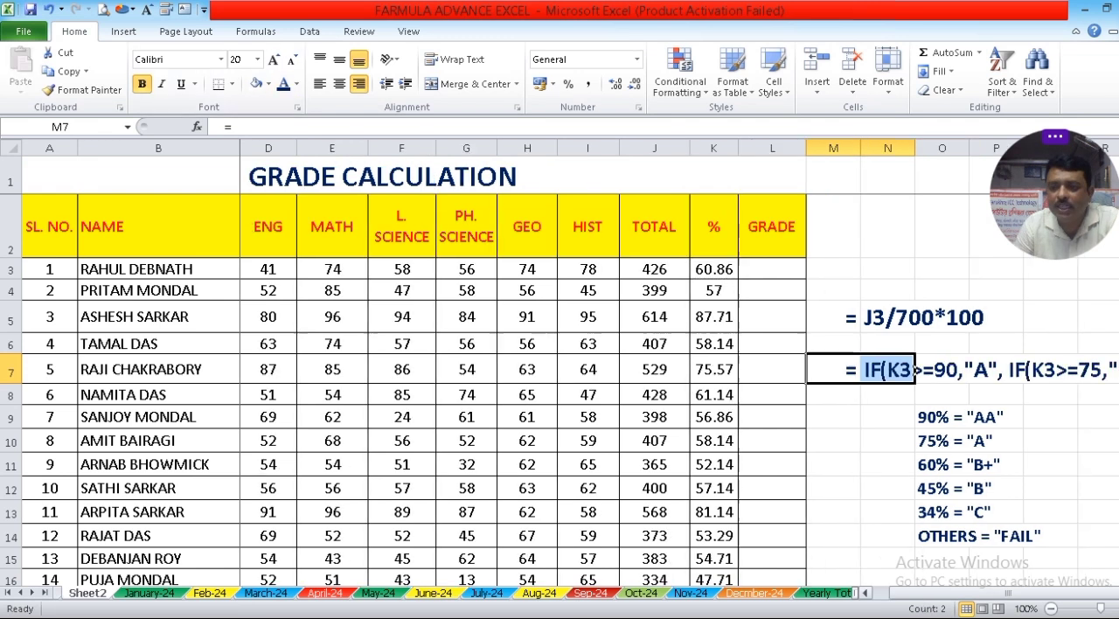
click(1118, 593)
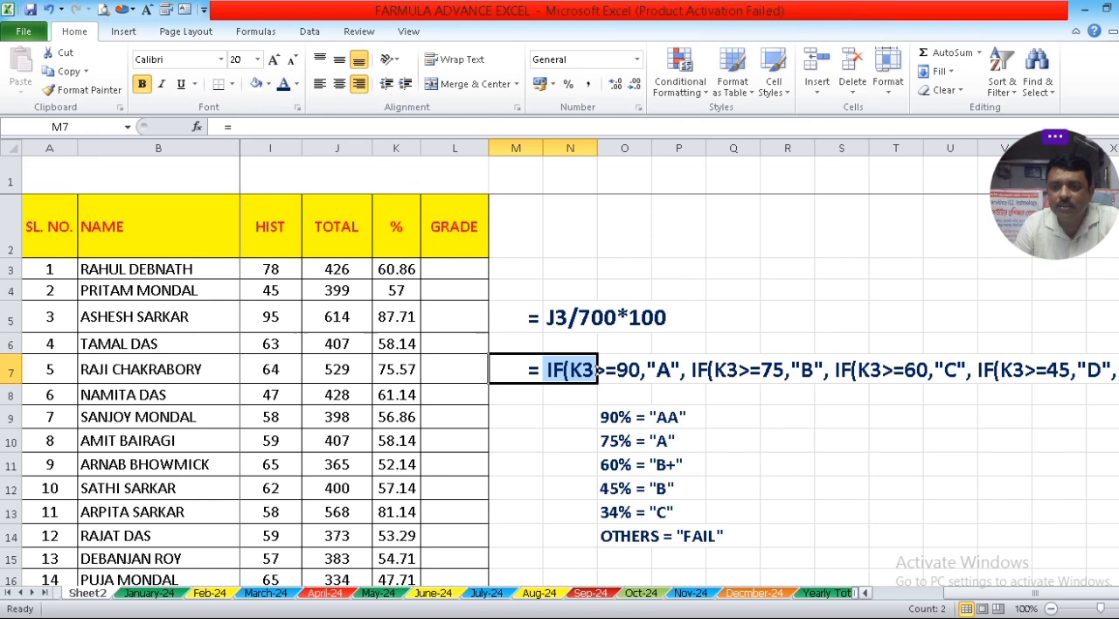
click(1118, 593)
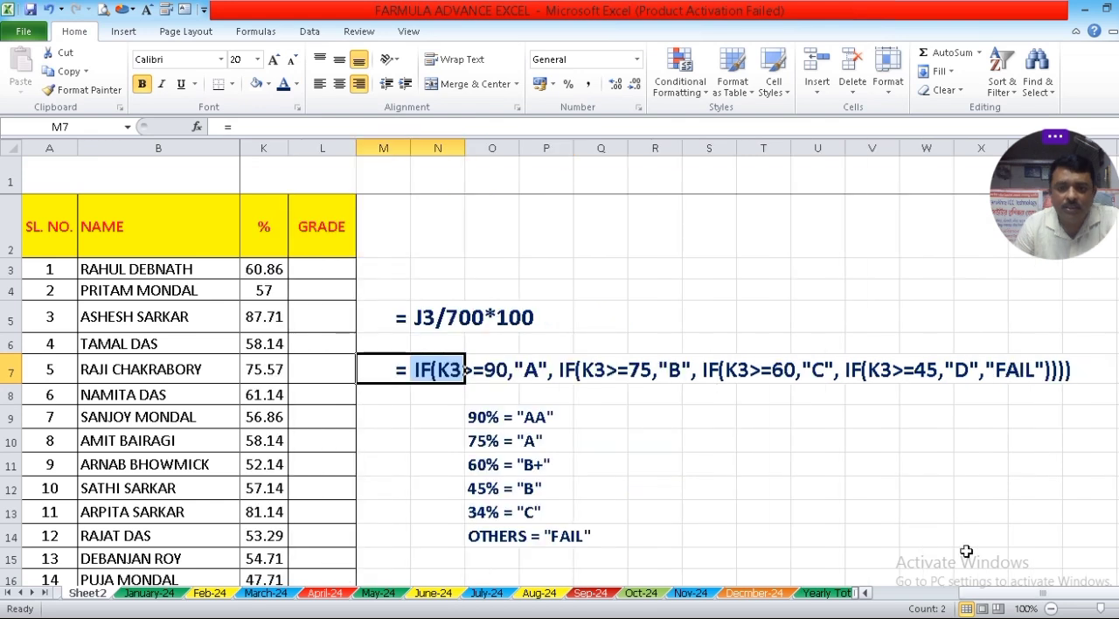
drag(1019, 595, 909, 599)
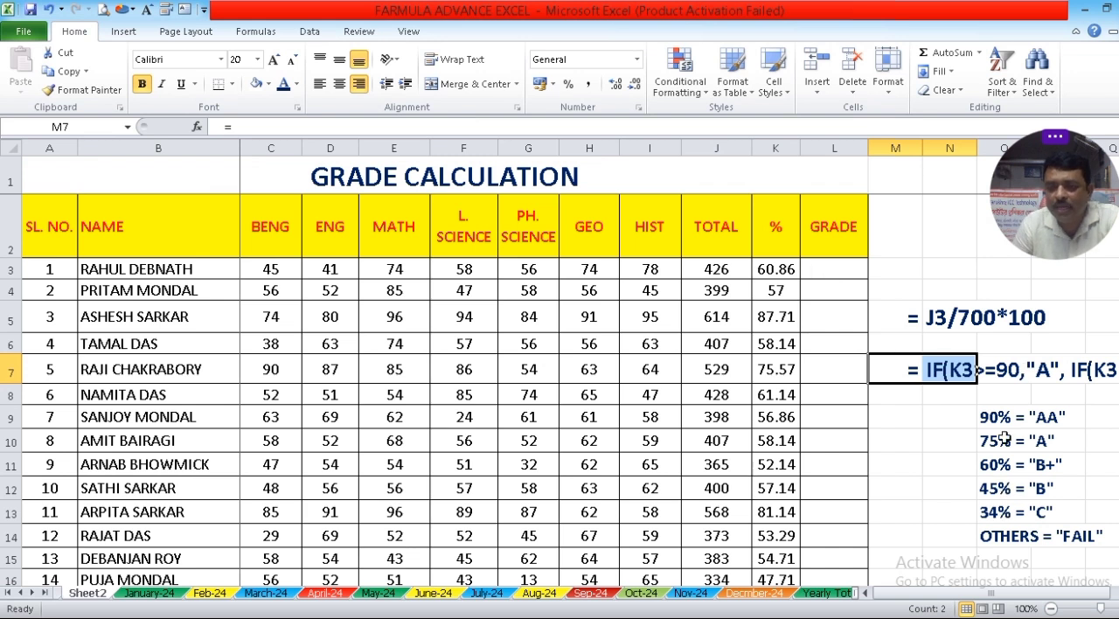
click(829, 268)
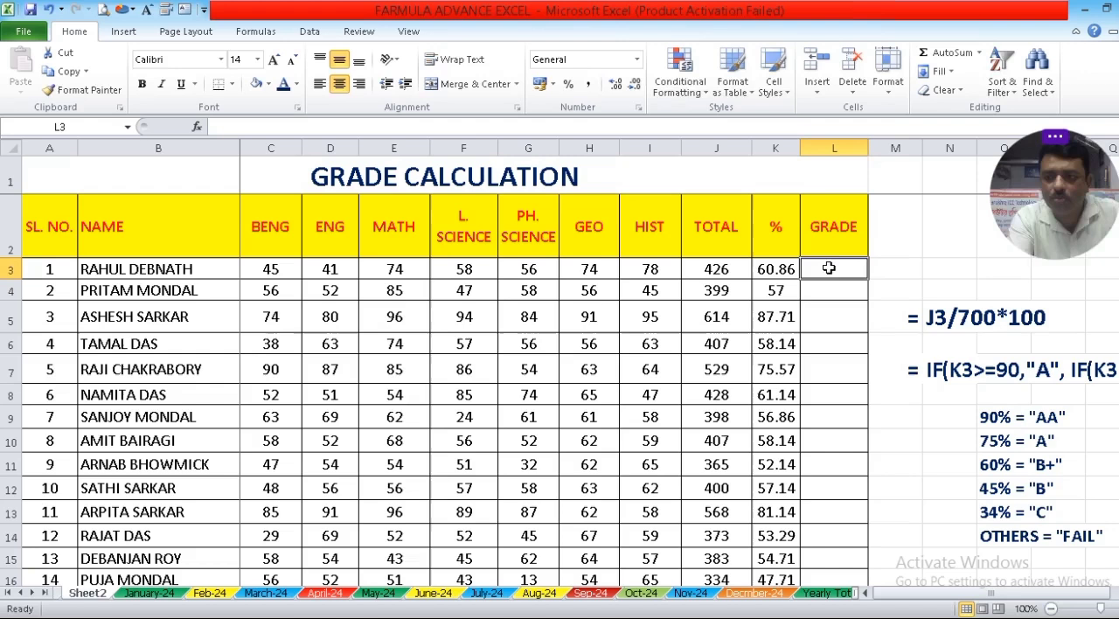
text(=)
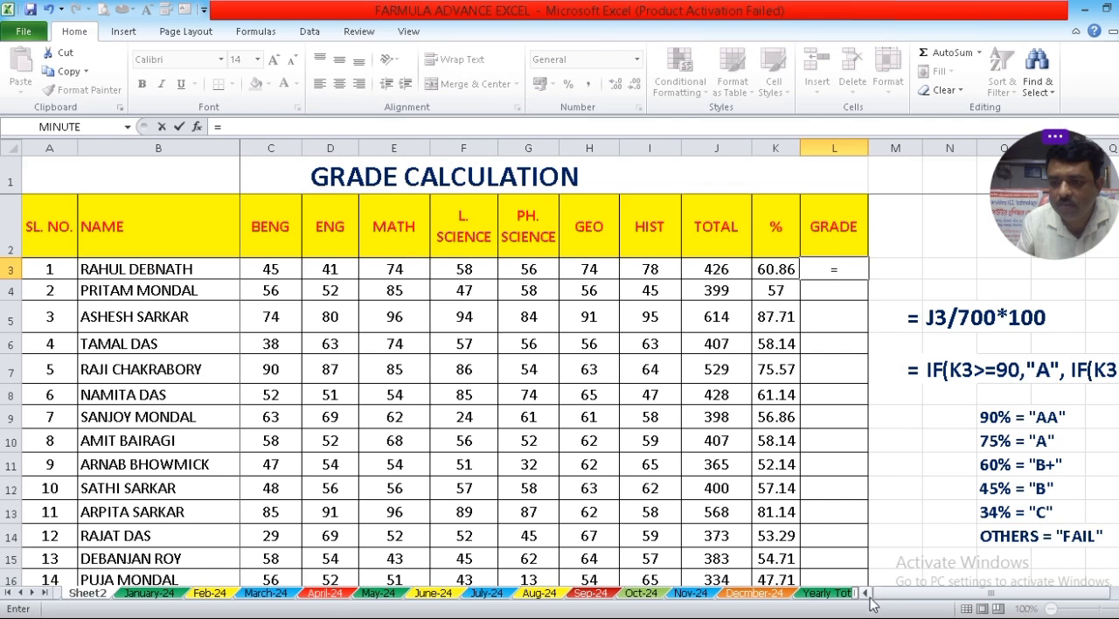
scroll(872, 603, right, 3)
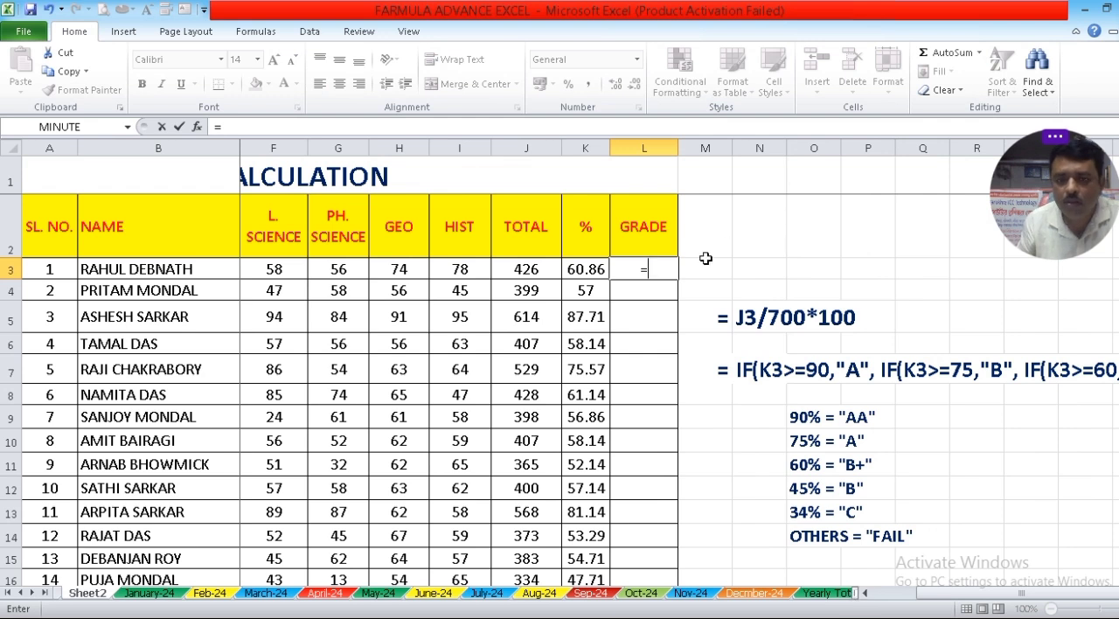
key(BackSpace)
click(658, 266)
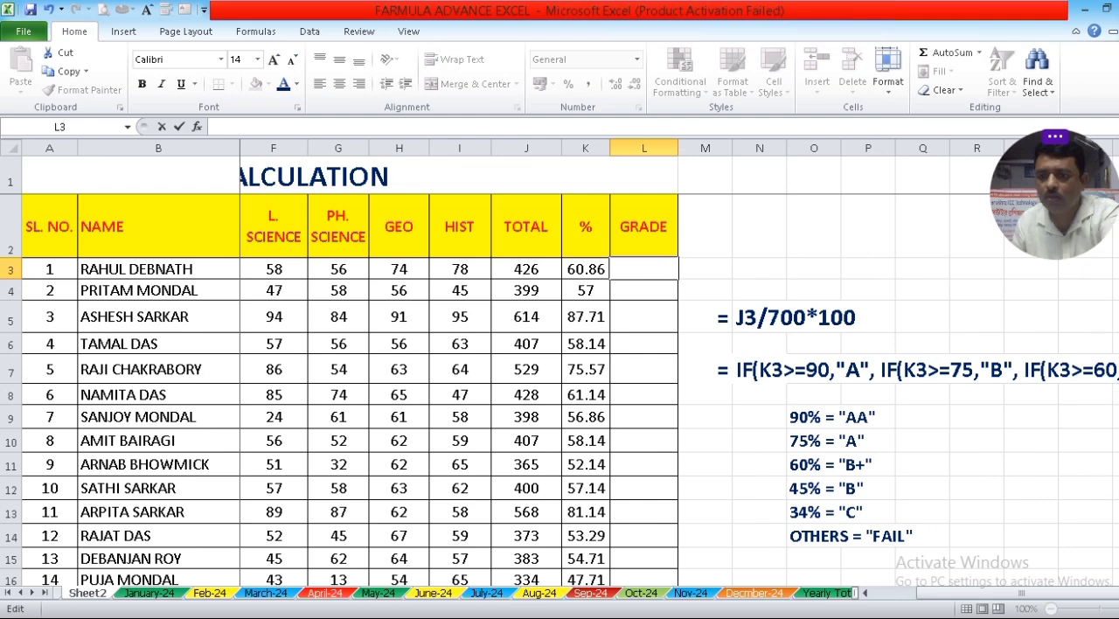
click(977, 316)
Begin the first student's grade formula in cell L3 with =IF(K3>=90,"AA", for percentages of 90 or more.
drag(1099, 607, 1105, 608)
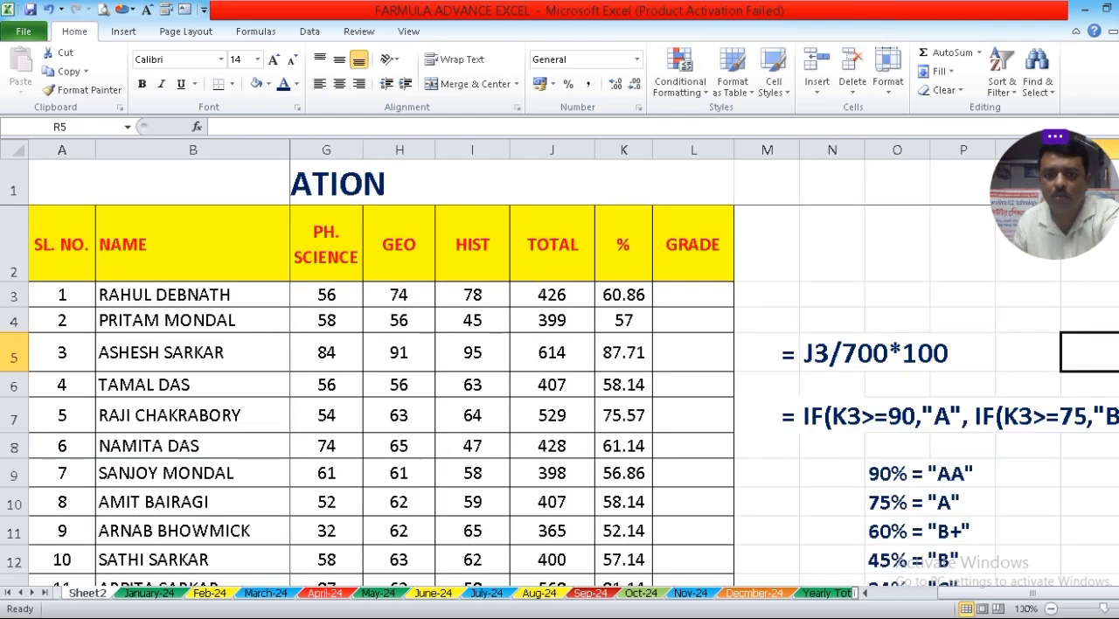
click(1118, 608)
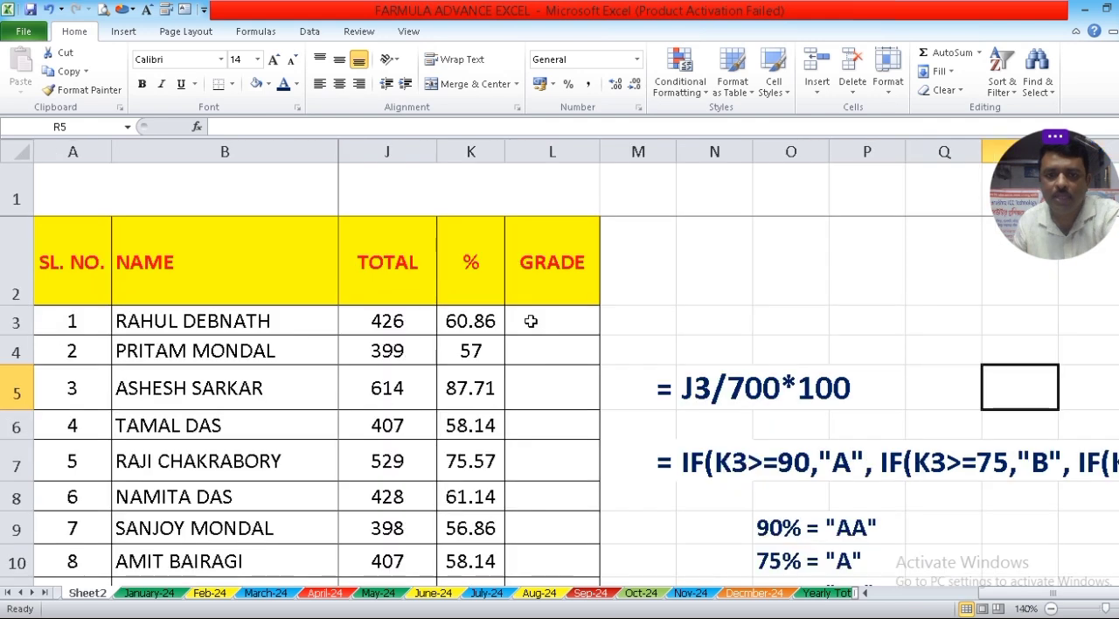
click(529, 321)
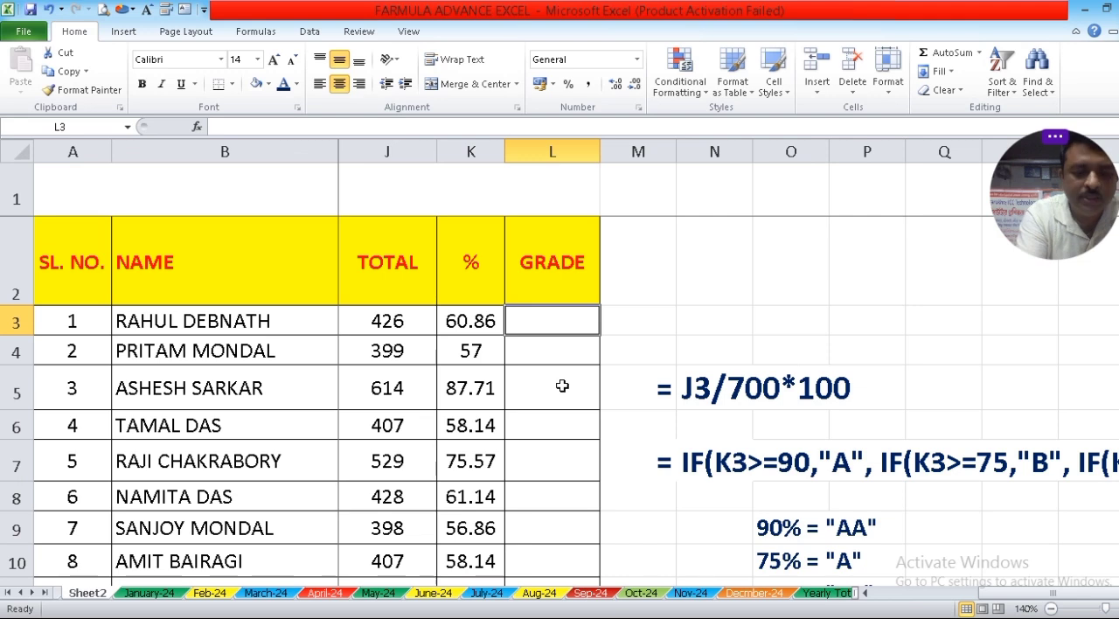
text(=)
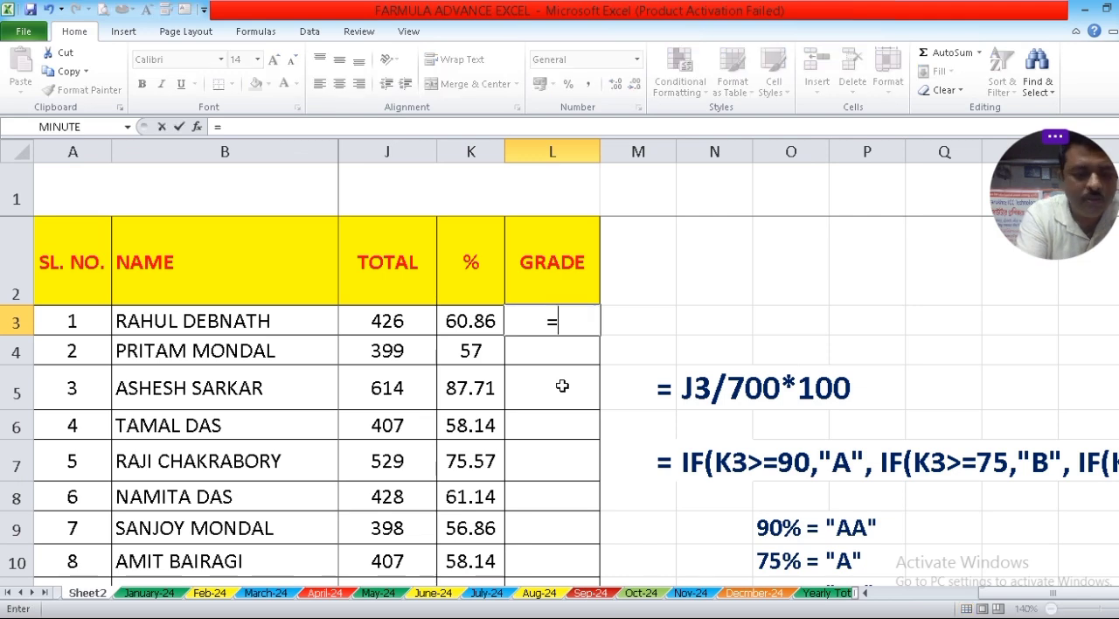
text(IF)
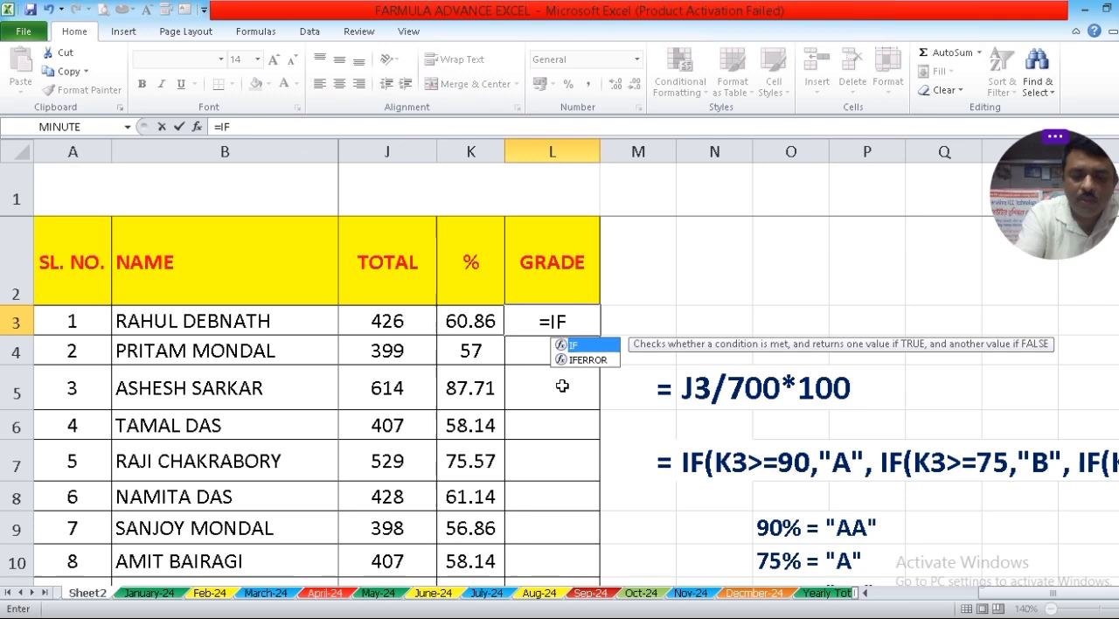
text(()
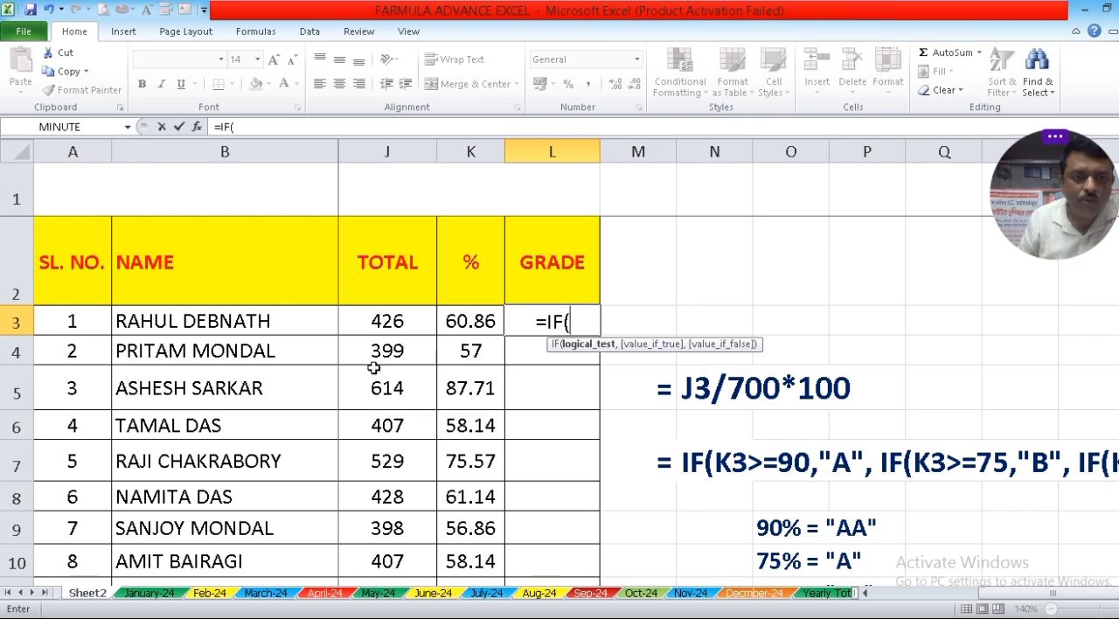
text(K3)
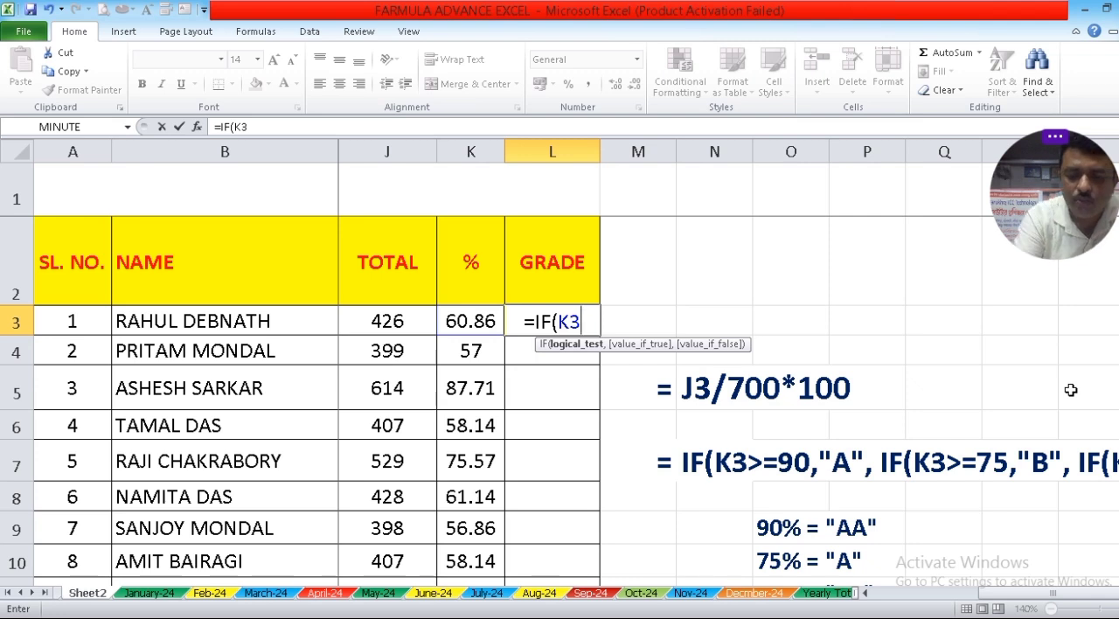
text(>)
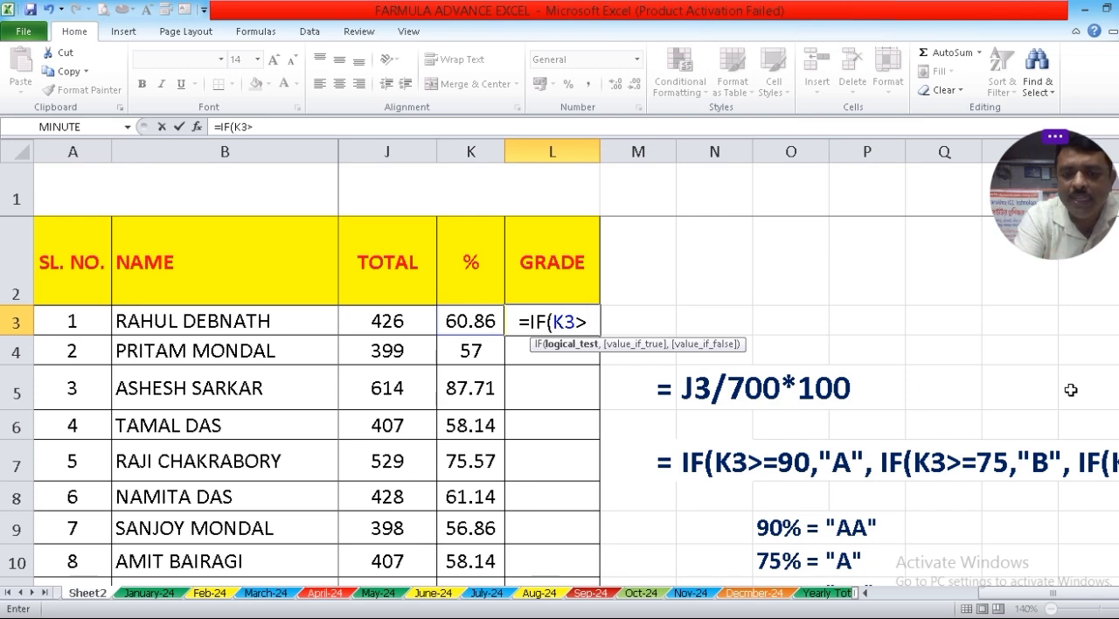
text(=)
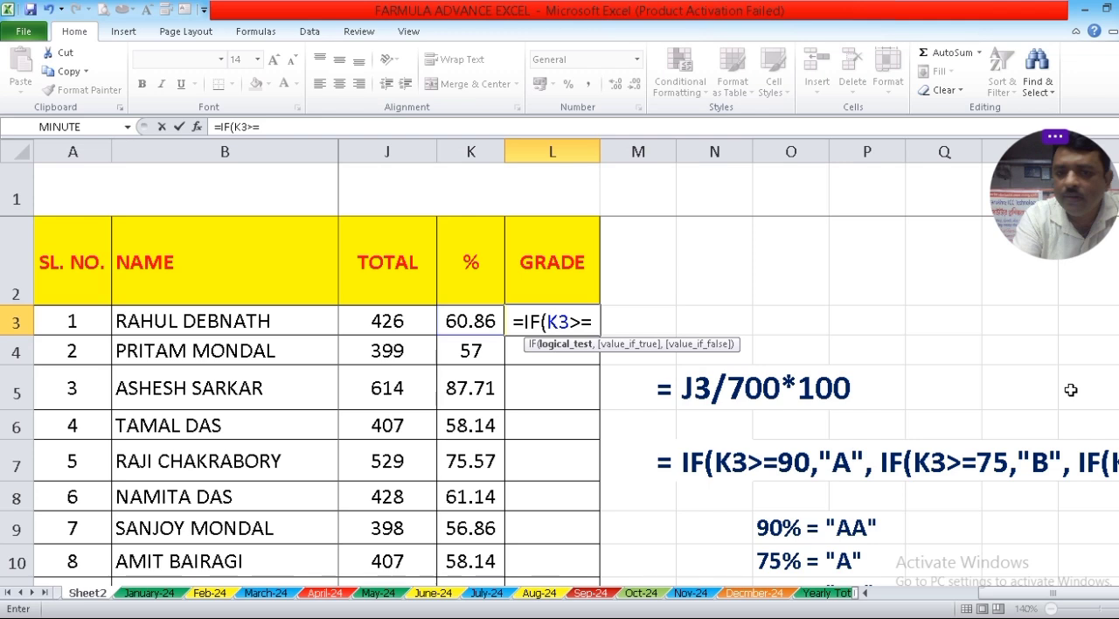
text(9)
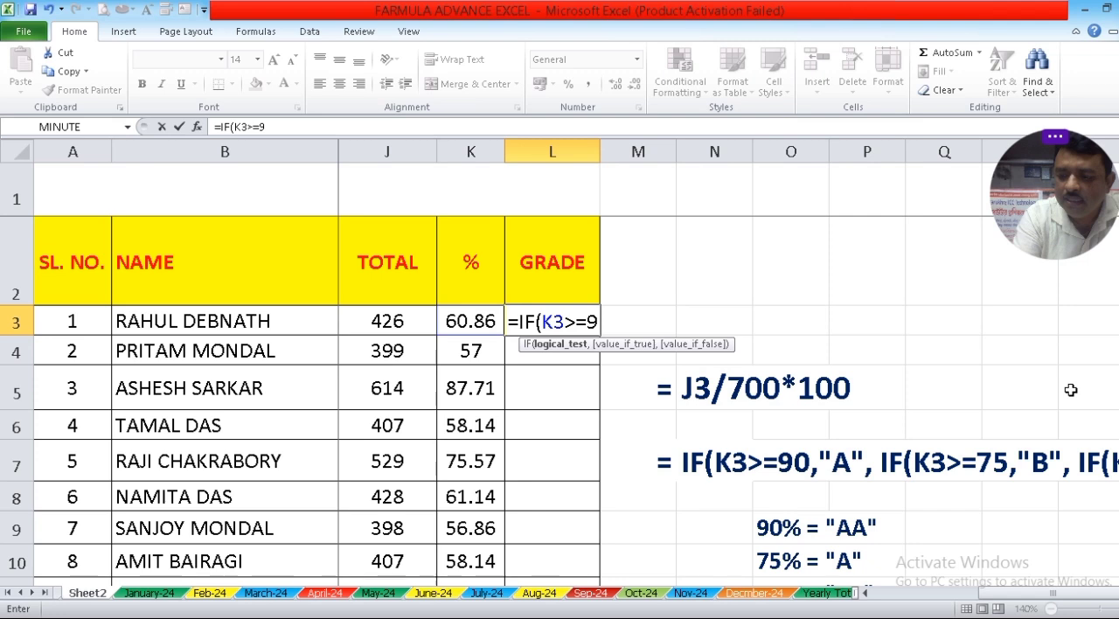
text(0,")
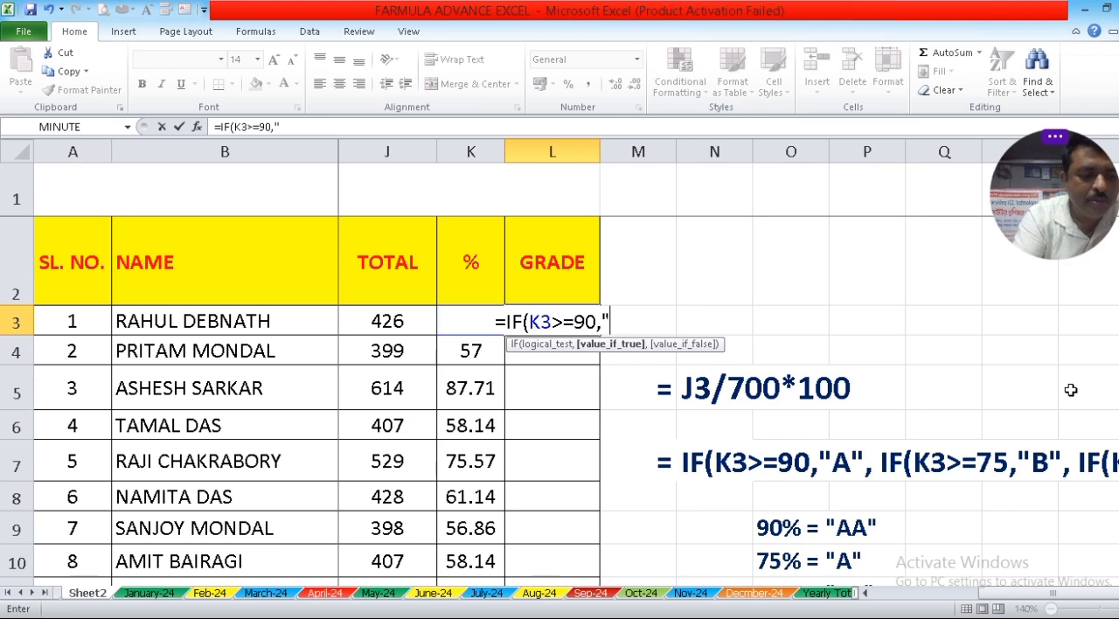
text(AA",)
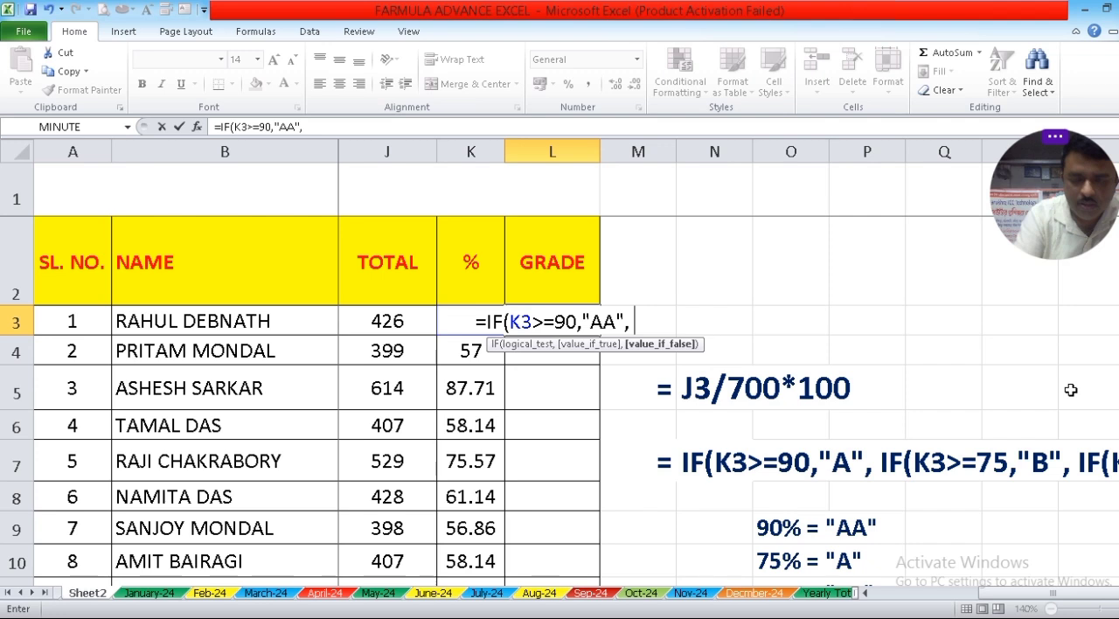
Nest a second condition in the L3 grade formula, IF(K3>=75,"A", for percentages of 75 or more.
text(IF()
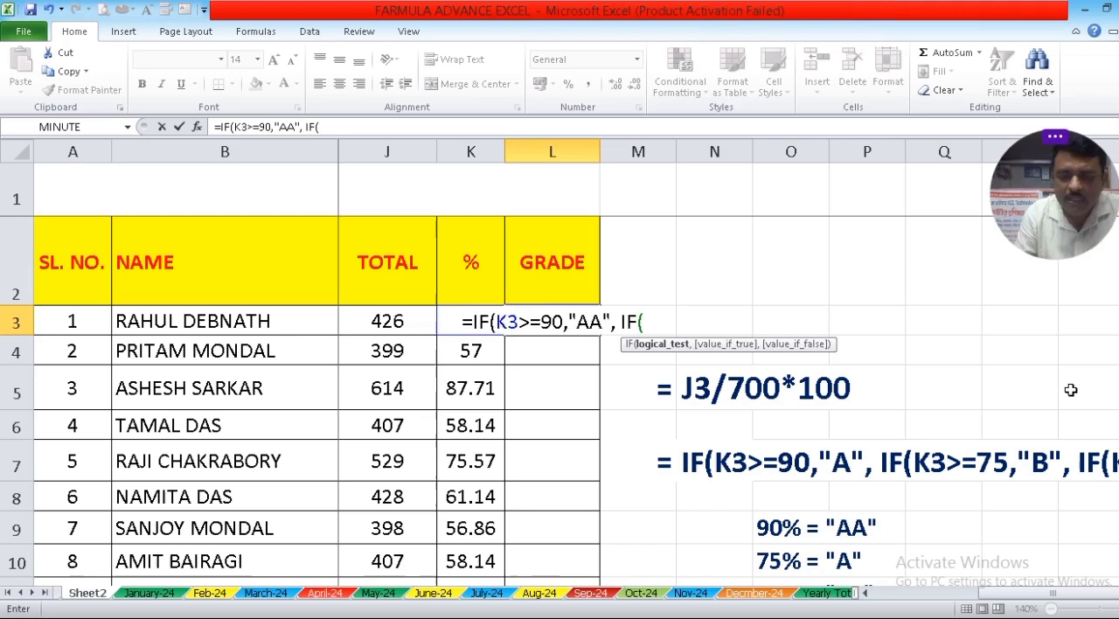
text(K3>)
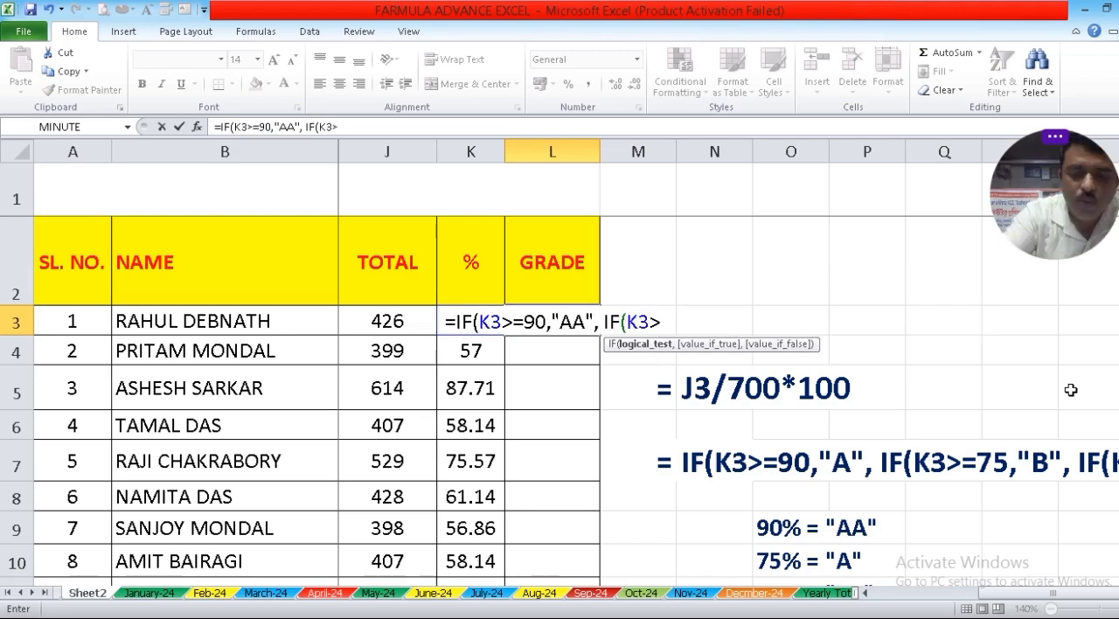
text(=)
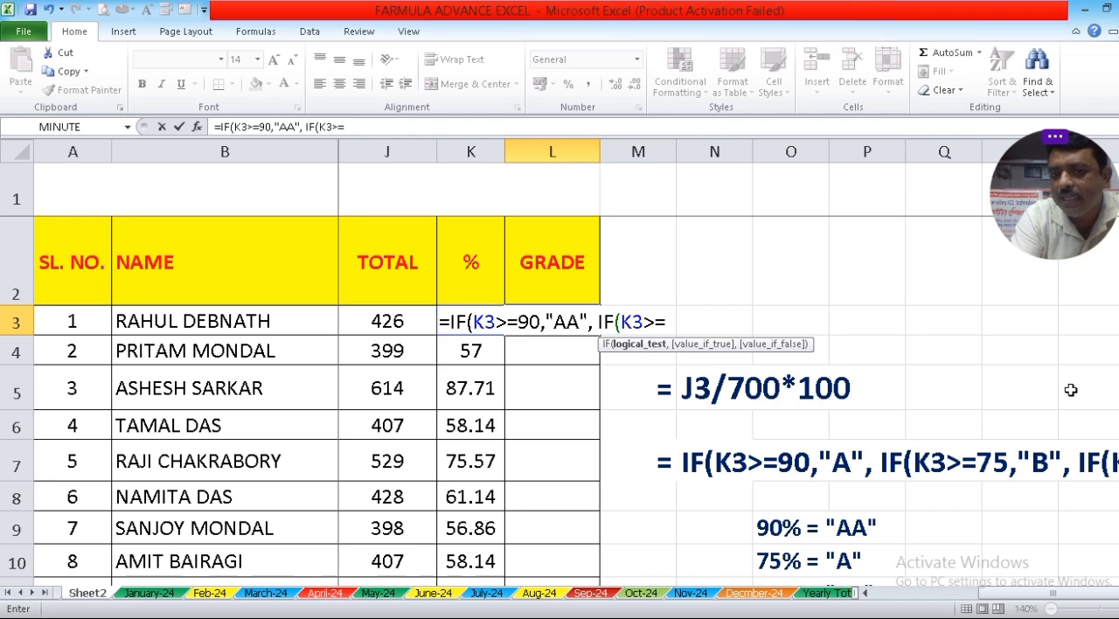
text(75,")
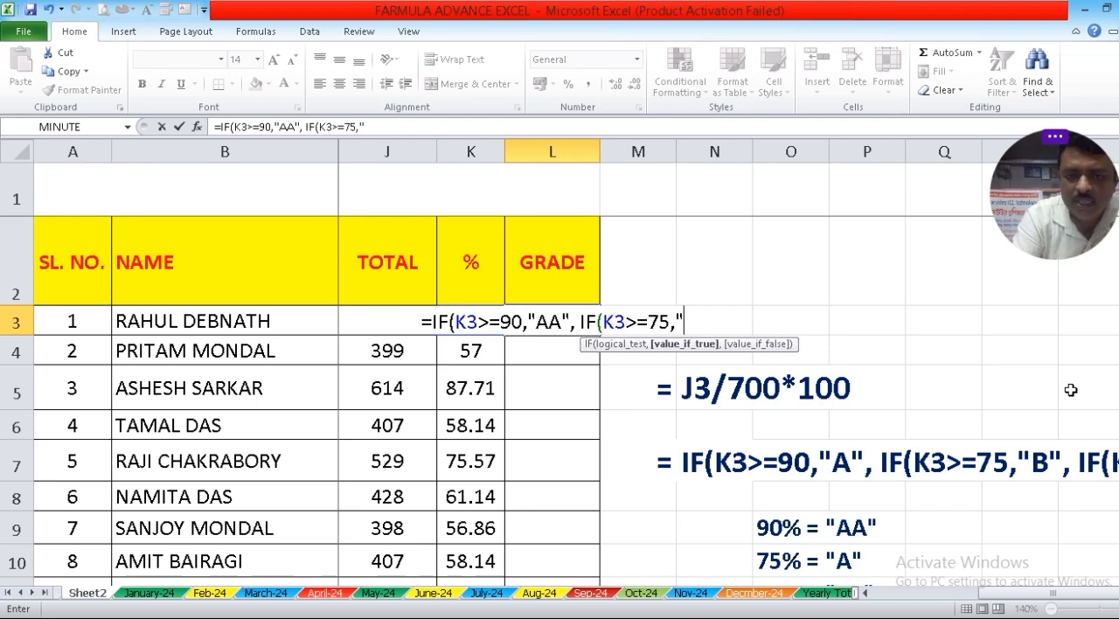
text(A)
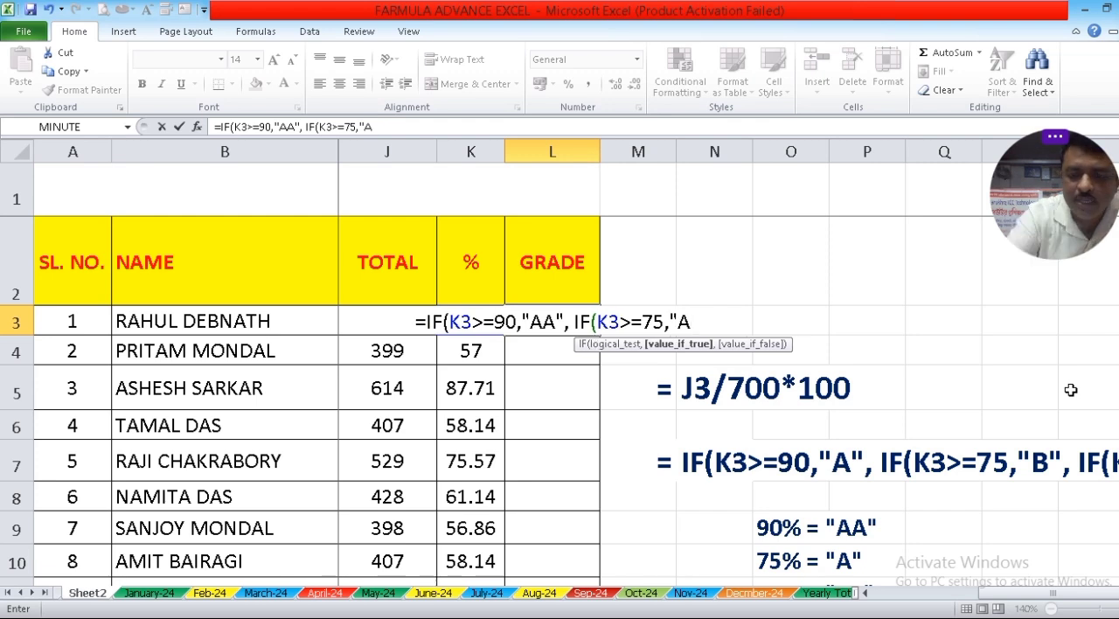
text(")
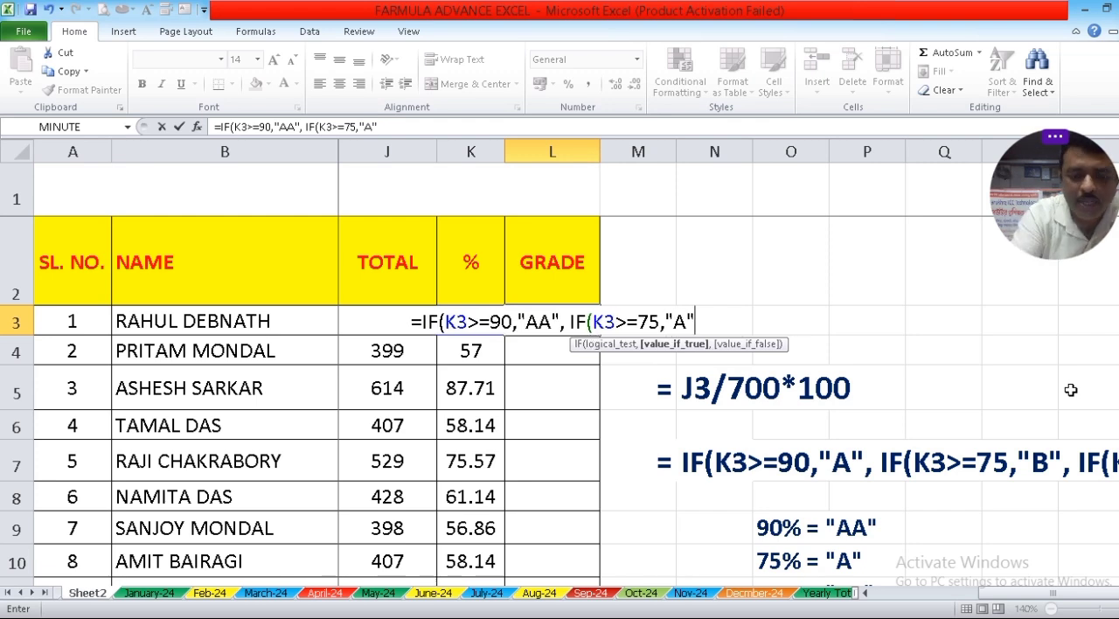
text(,)
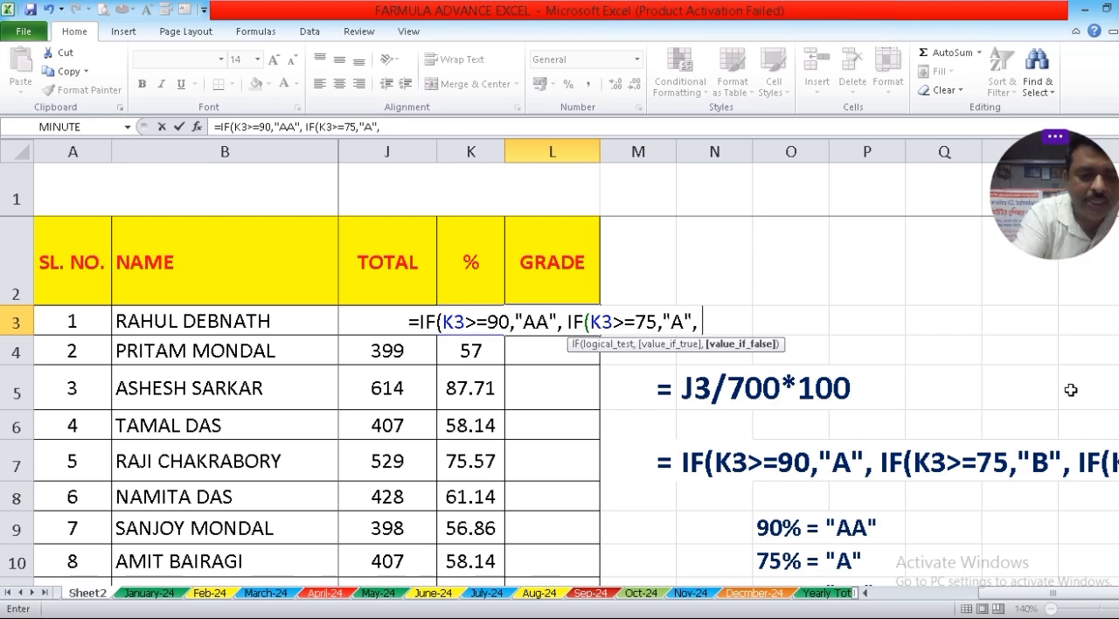
text( IF)
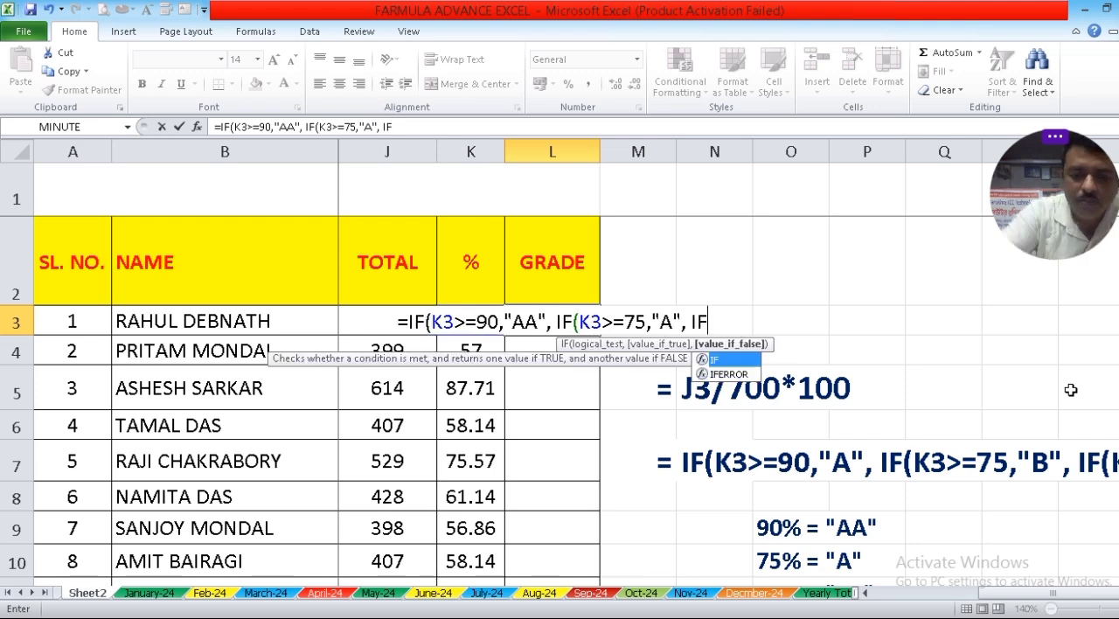
text(()
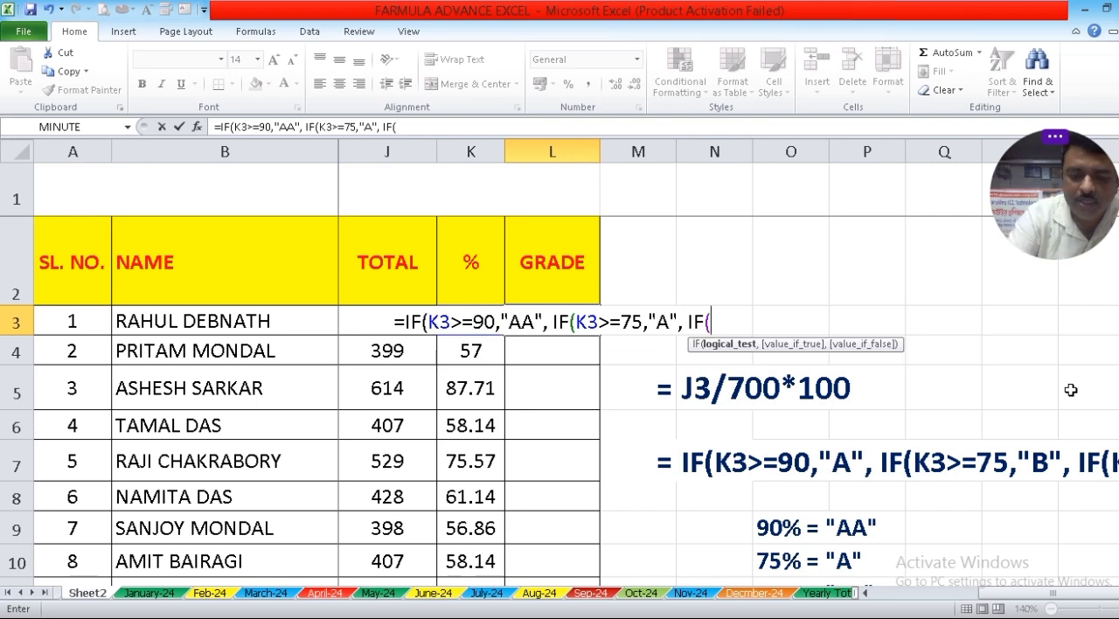
text(K3)
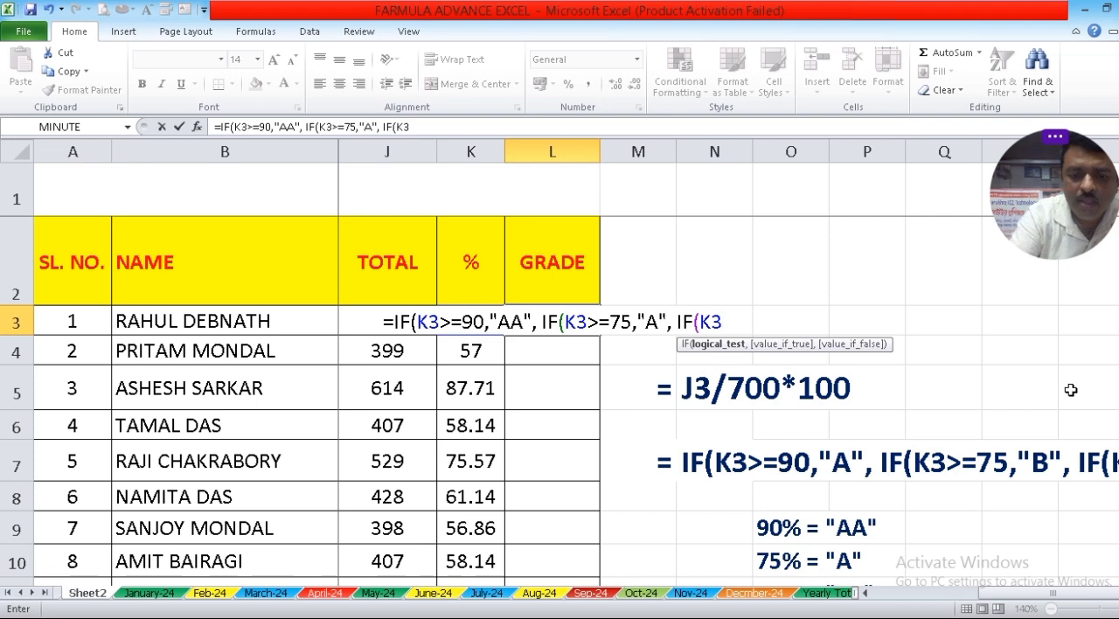
text(>)
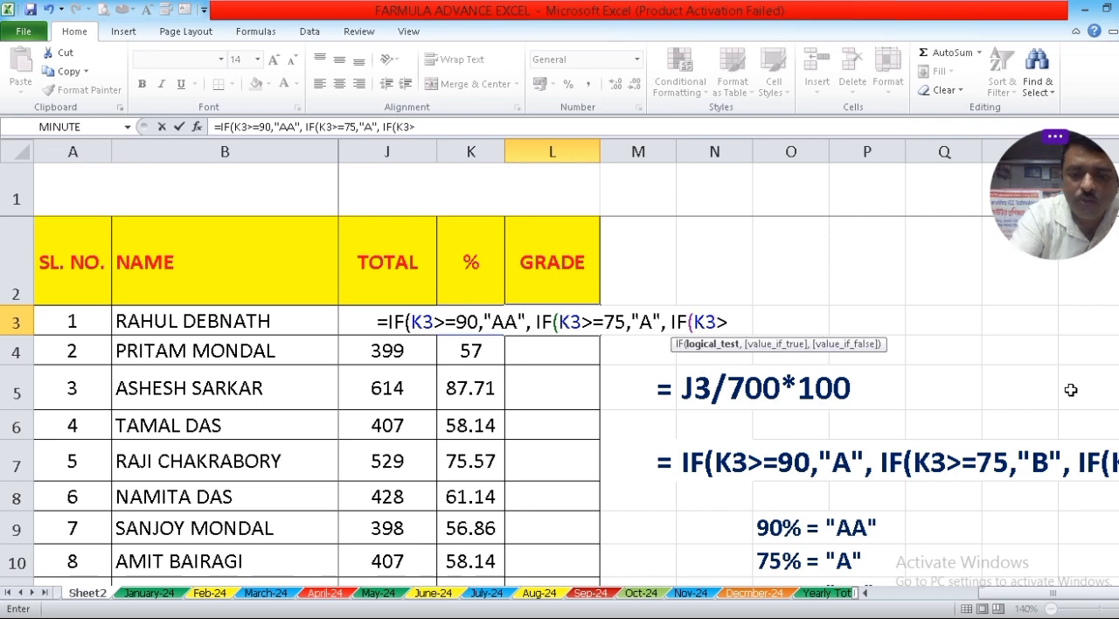
text(=)
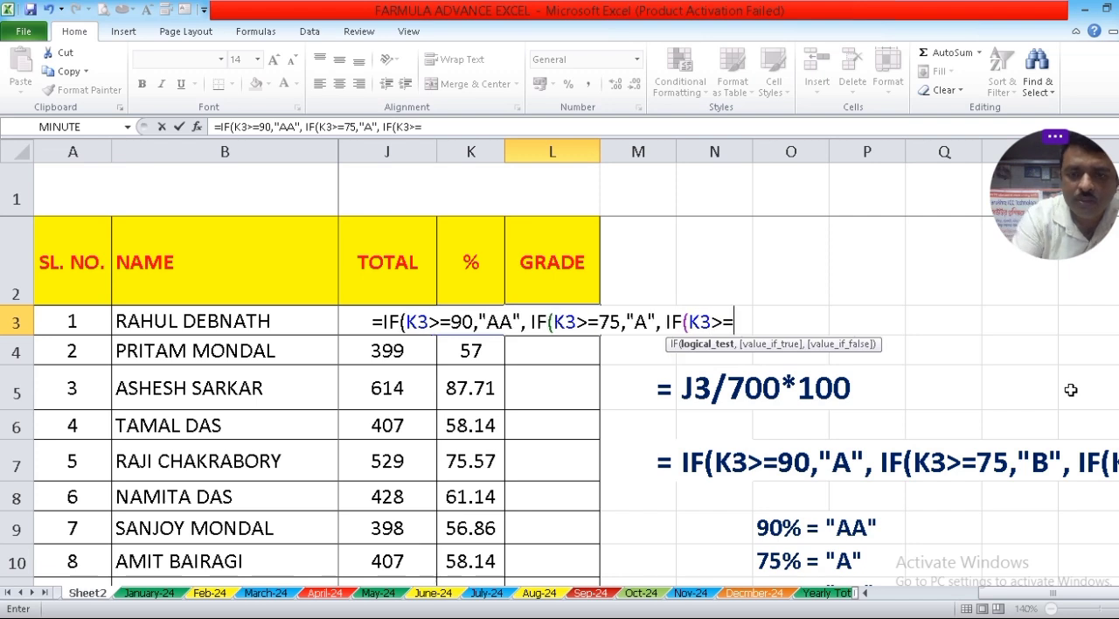
Nest a third condition in the L3 grade formula, IF(K3>=60,"B+", for percentages of 60 or more.
scroll(1053, 394, down, 1)
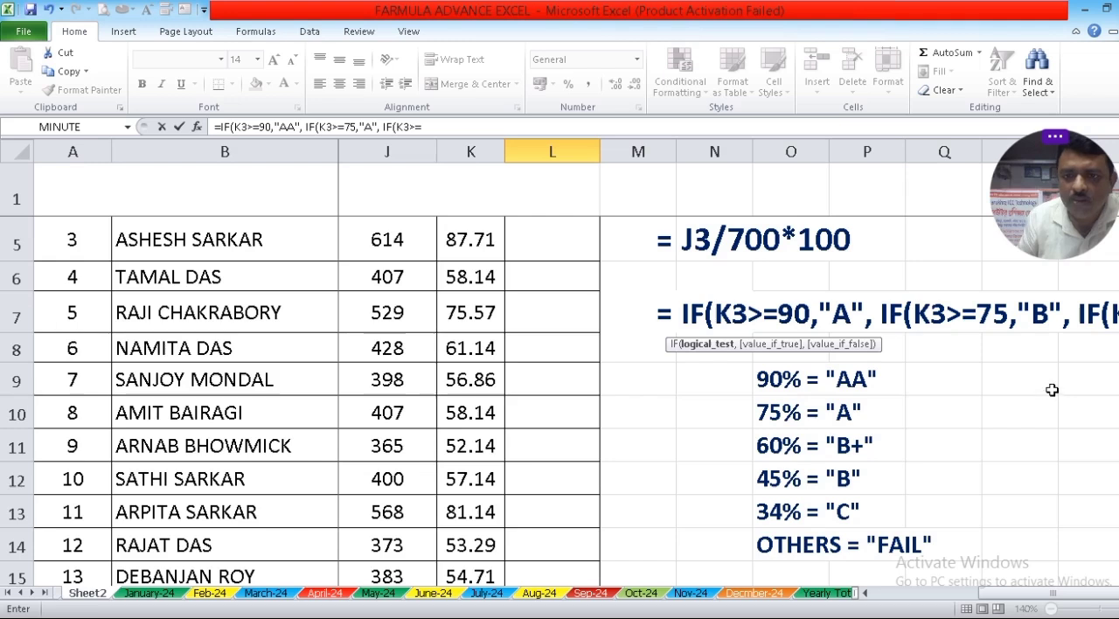
scroll(996, 393, up, 1)
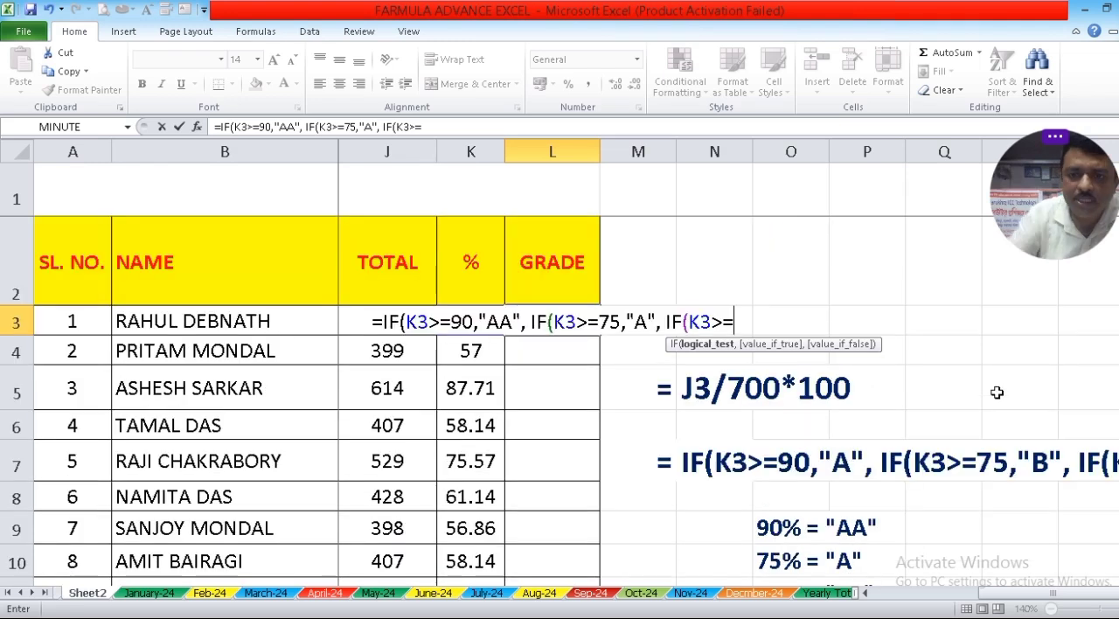
text(6)
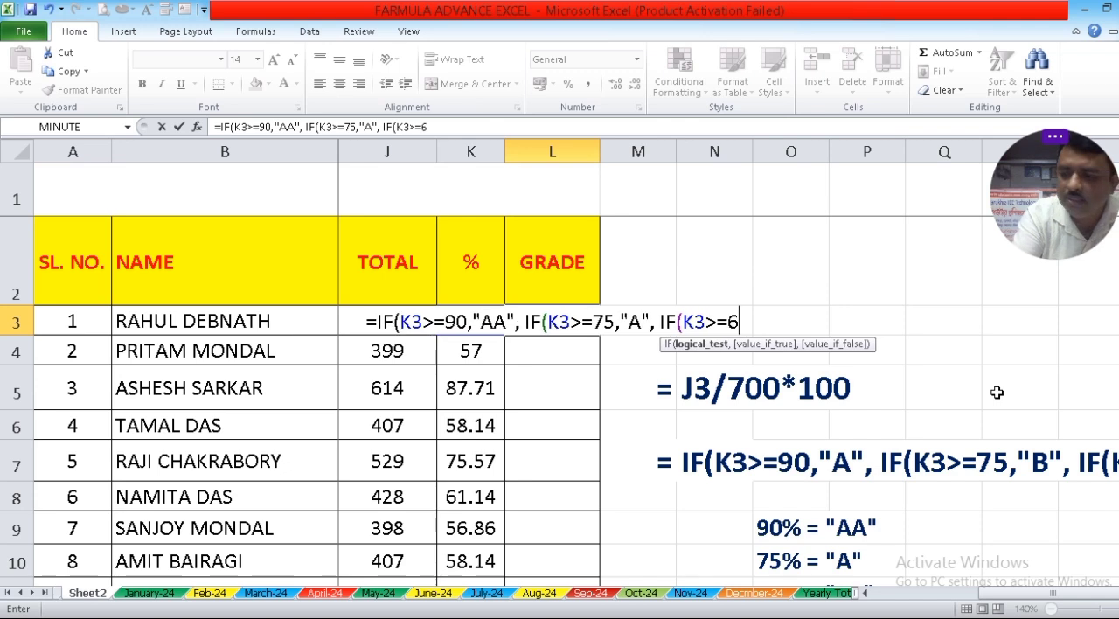
text(0)
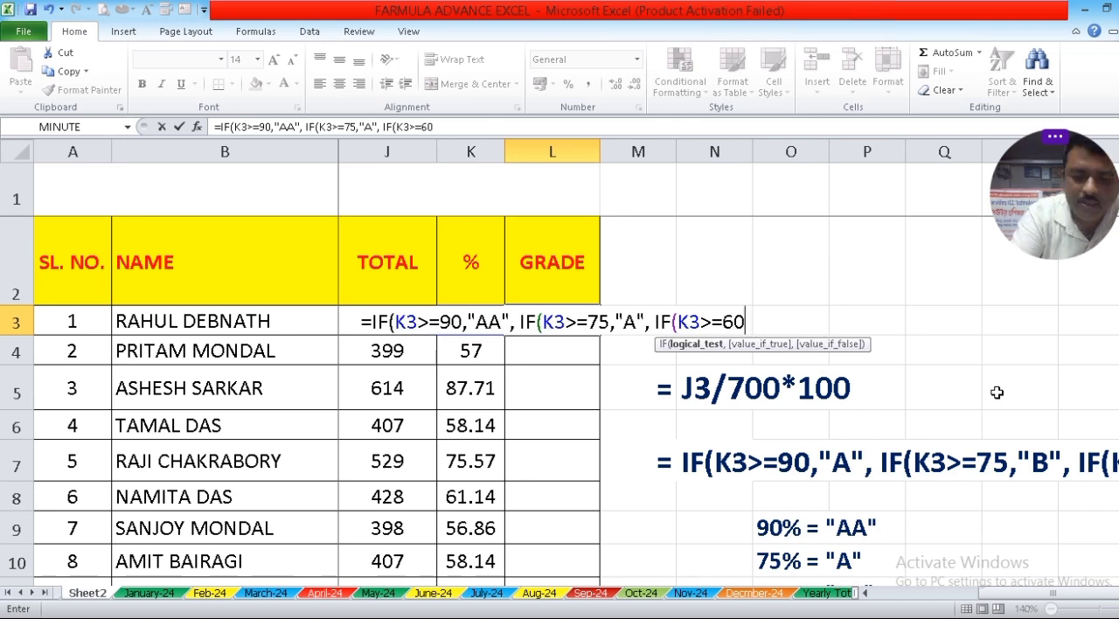
text(,")
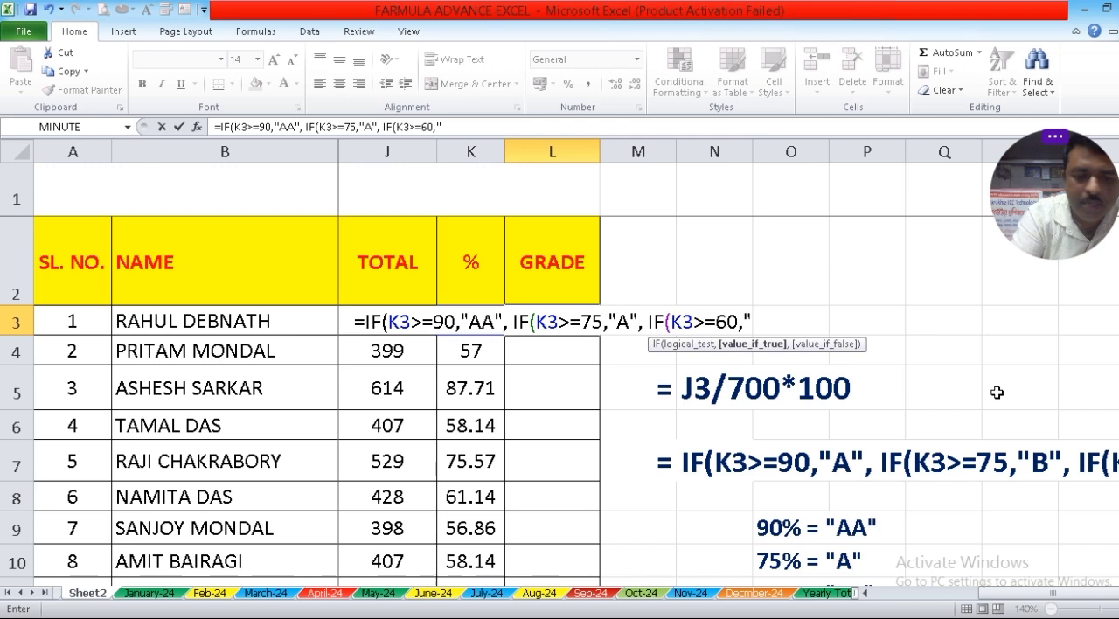
text(B+)
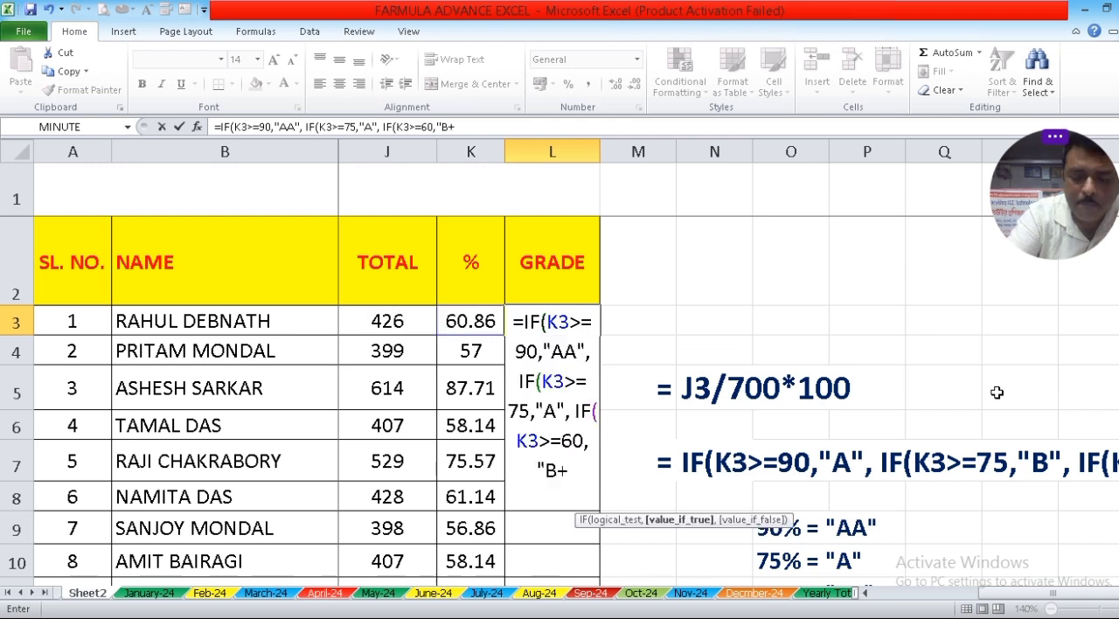
text(")
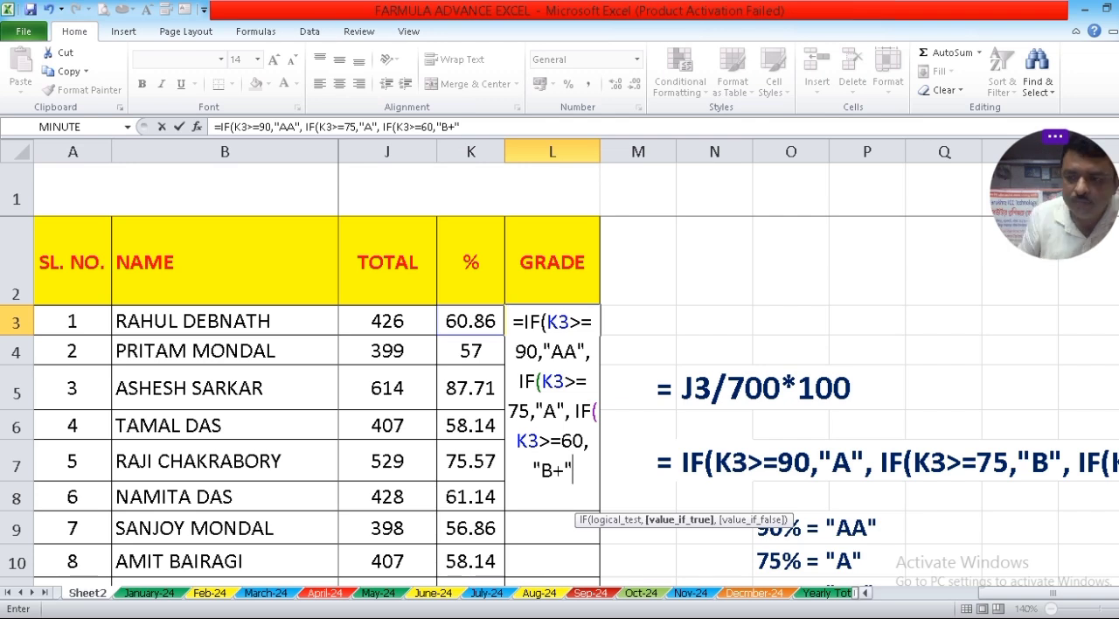
scroll(622, 514, right, 3)
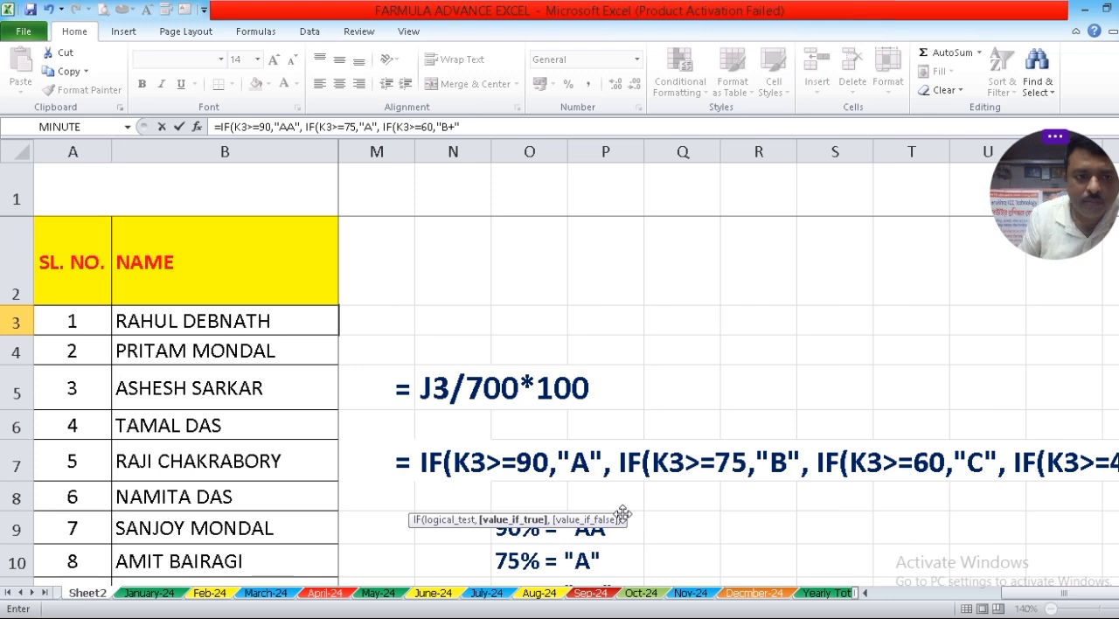
double_click(867, 594)
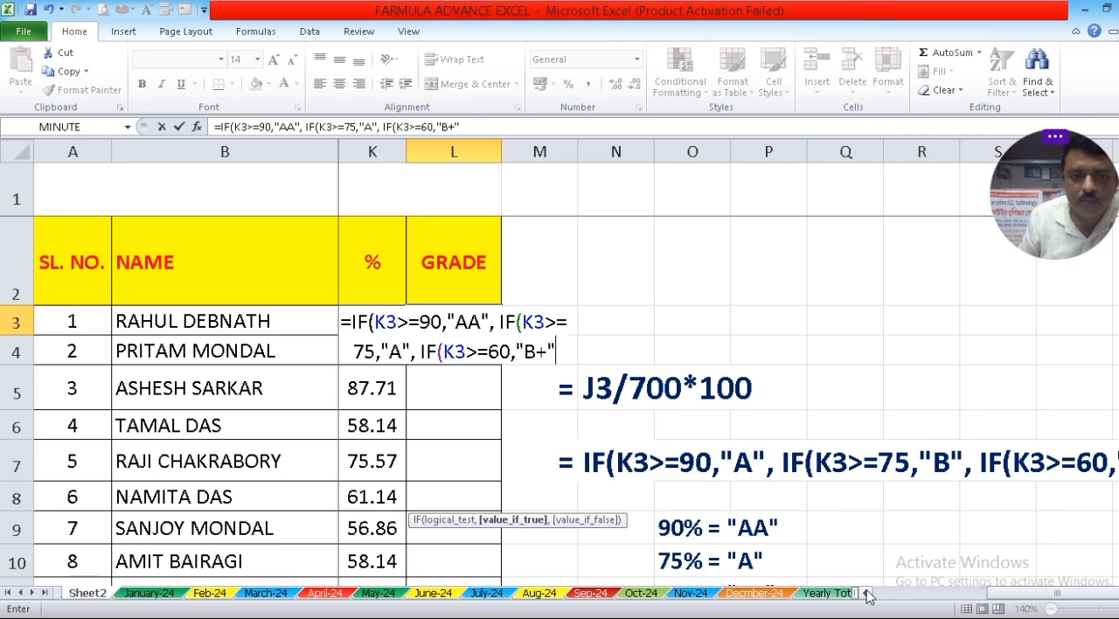
text(,)
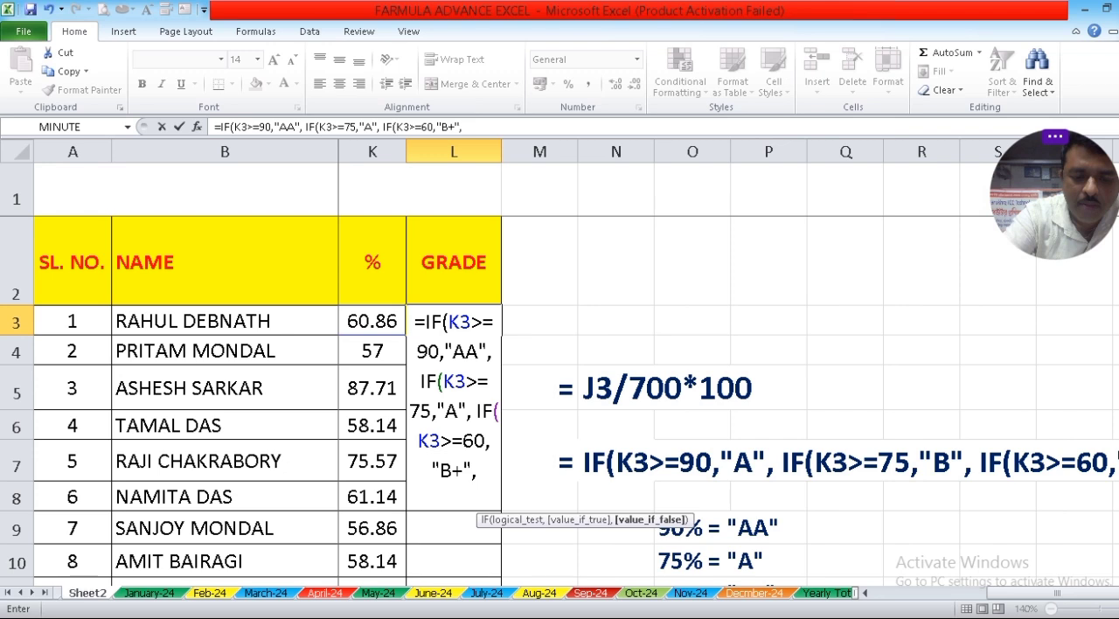
Nest a fourth condition in the L3 grade formula, IF(K3>=45,"B", for percentages of 45 or more.
text(IF()
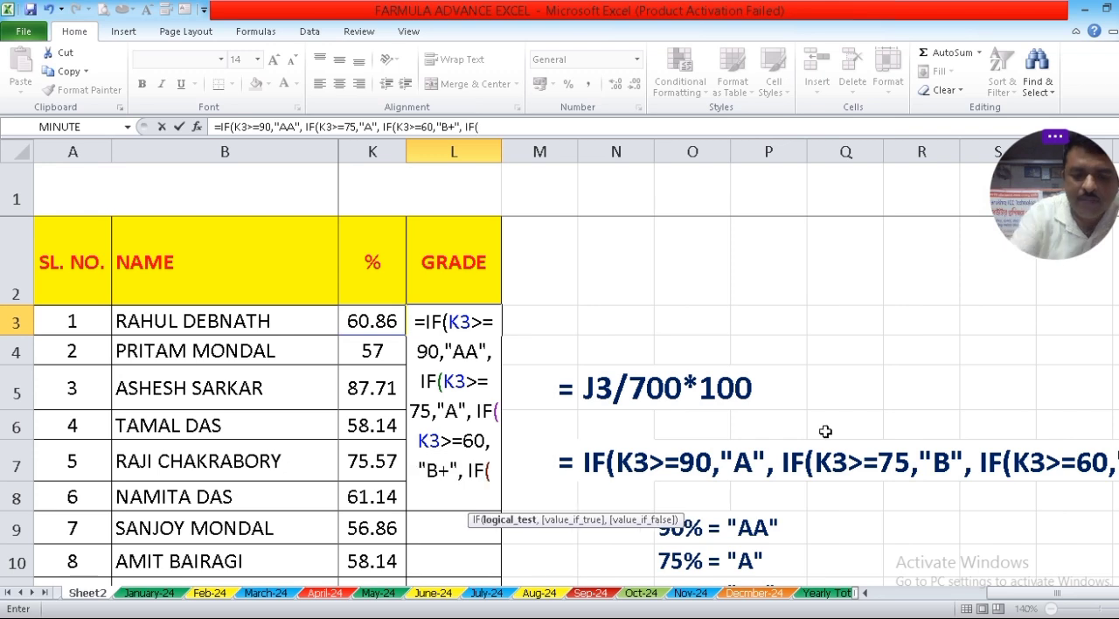
text(K3)
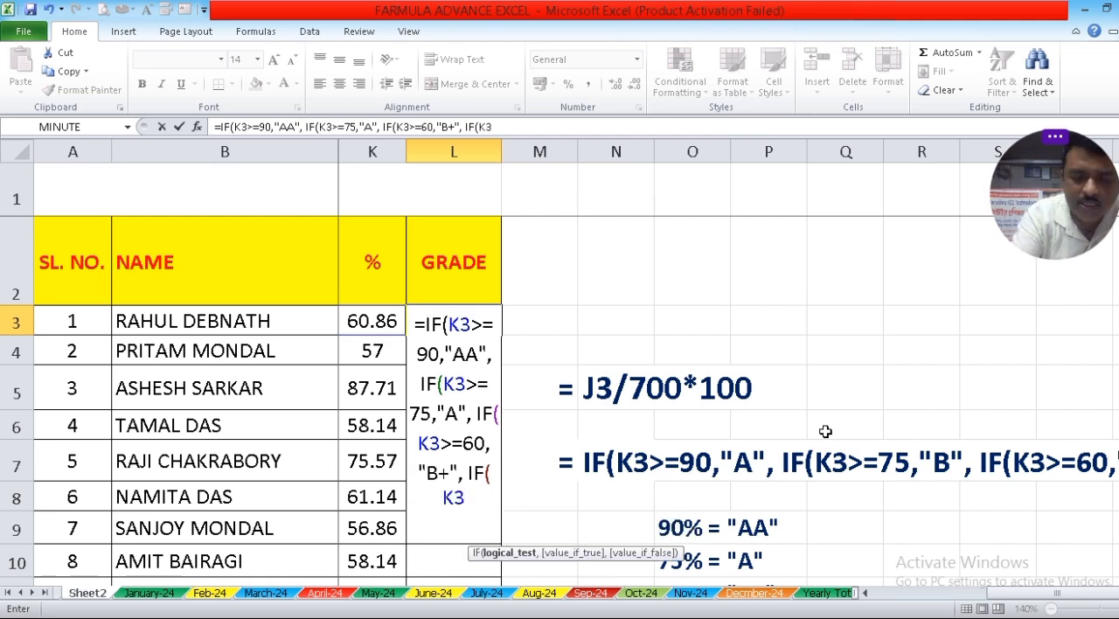
text(>=)
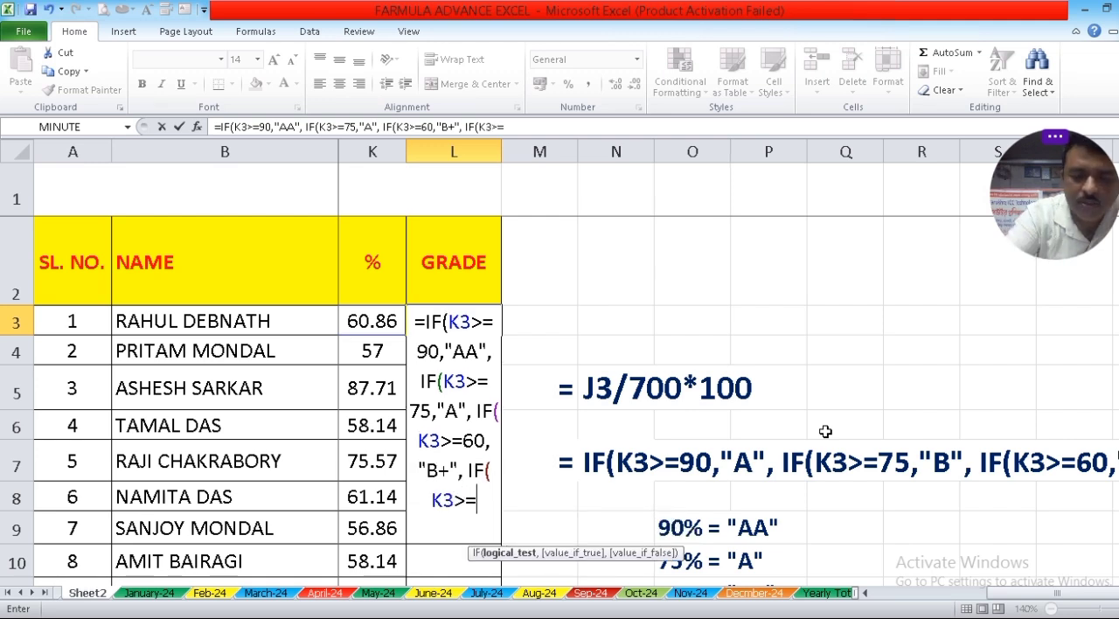
text(45)
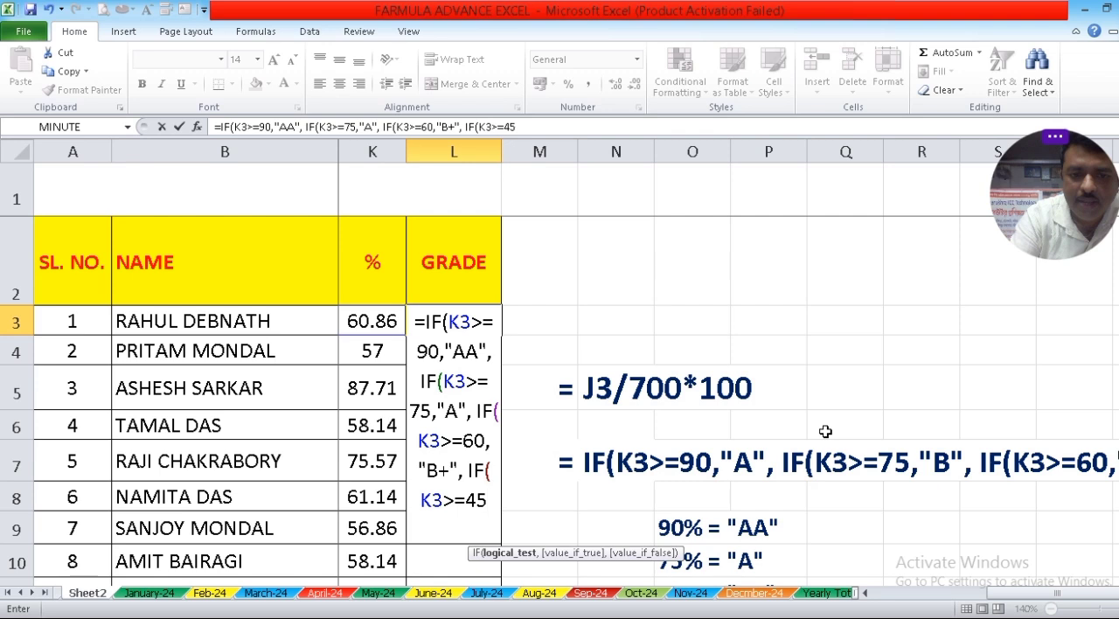
text(,)
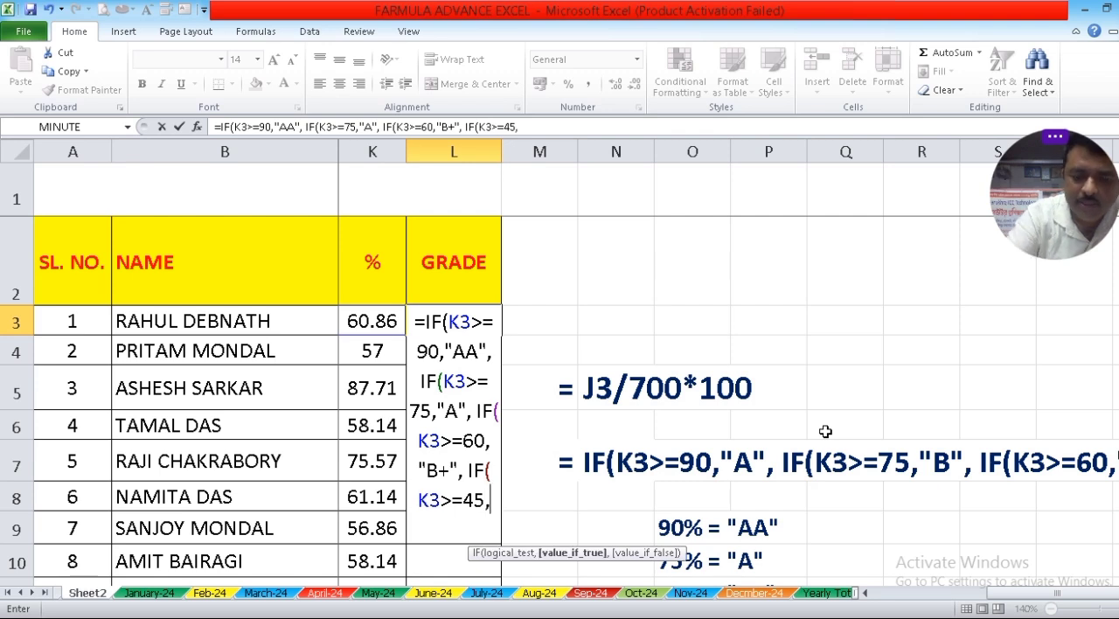
text("B)
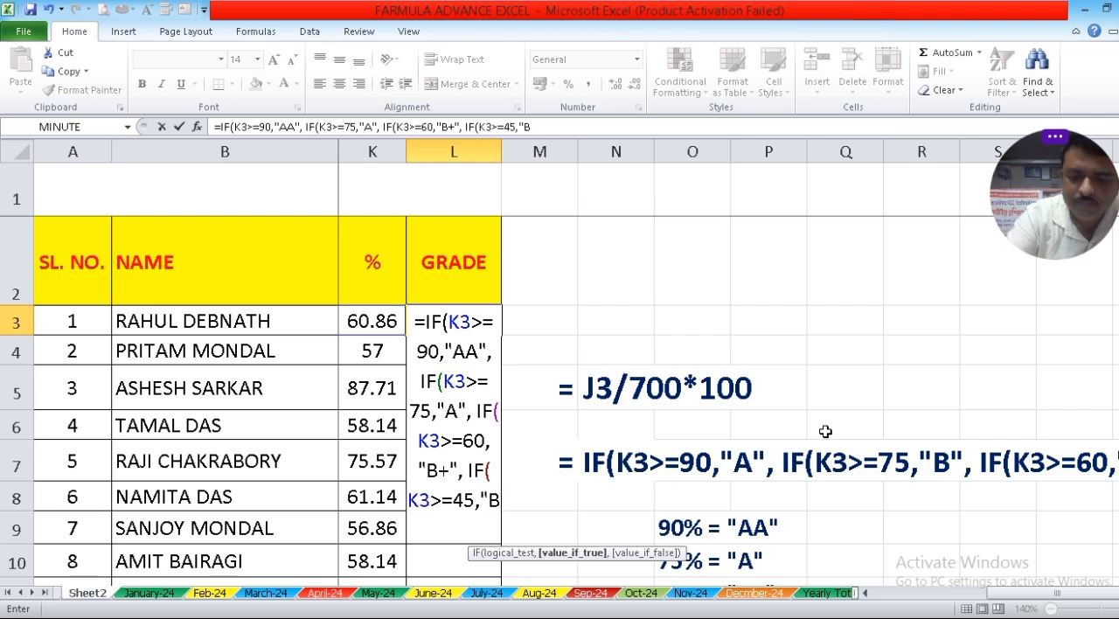
text(",)
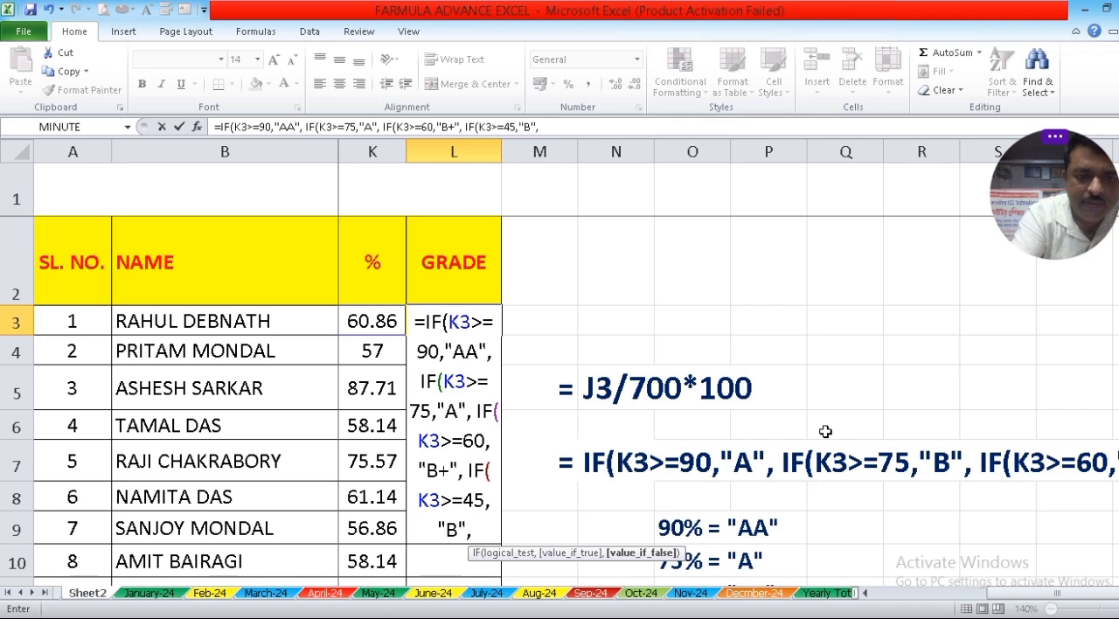
text( I)
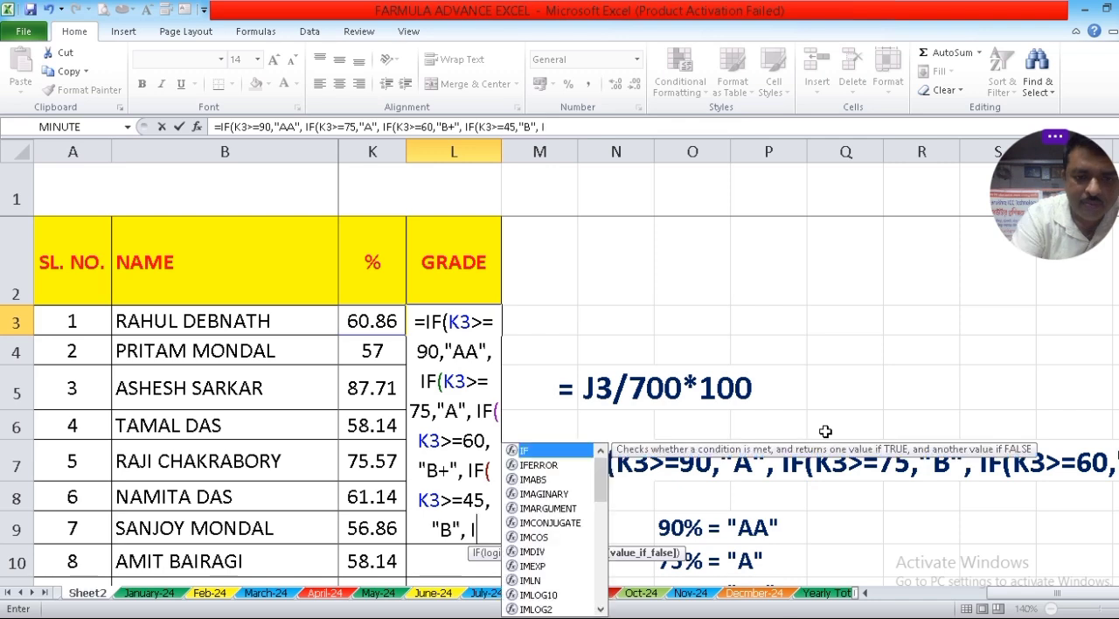
text(F)
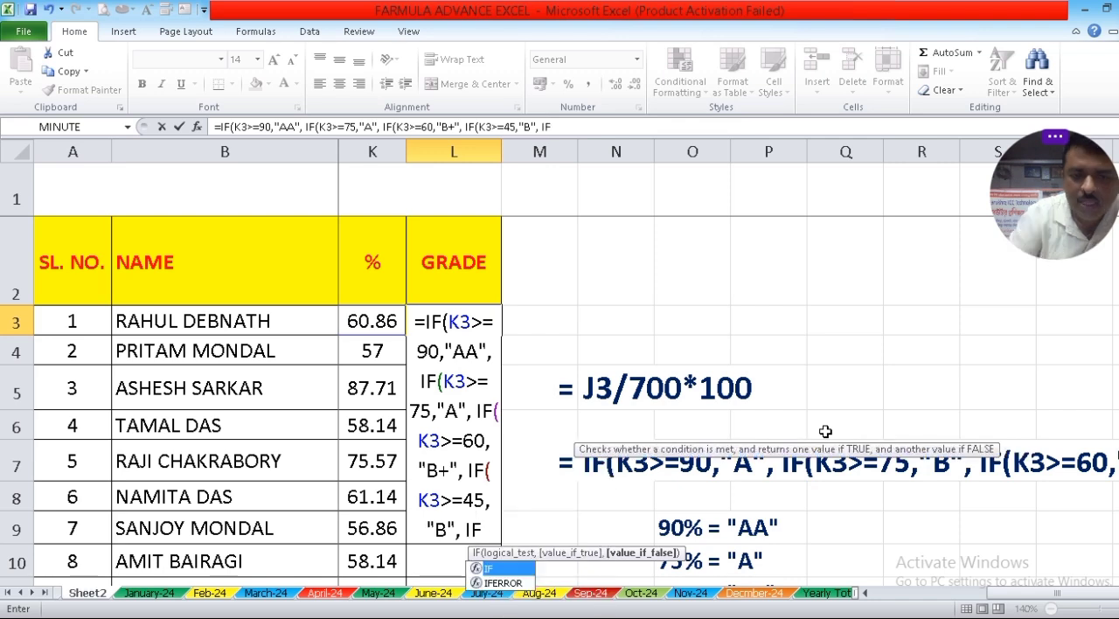
Nest a fifth condition in the L3 grade formula, IF(K3>=34,"C" for percentages of 34 or more.
scroll(863, 443, down, 2)
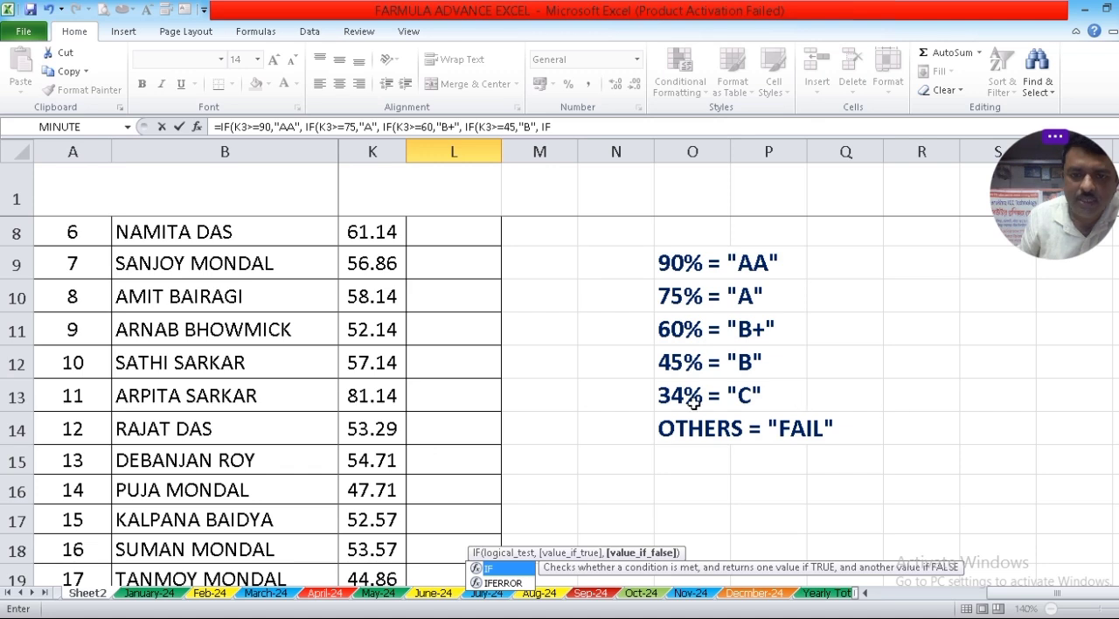
scroll(865, 417, up, 2)
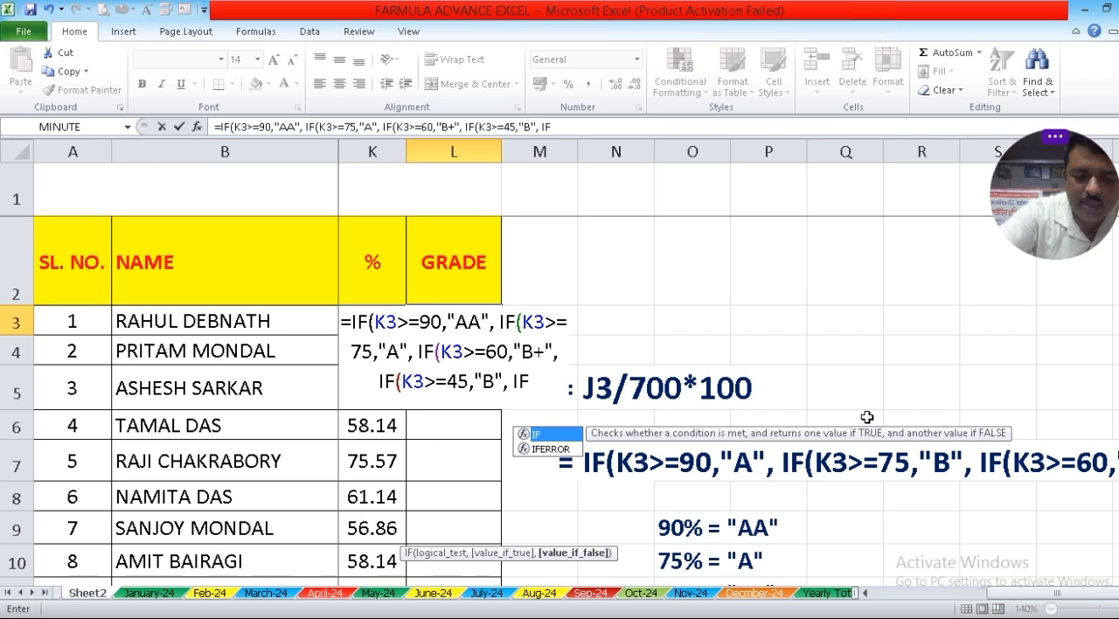
text(()
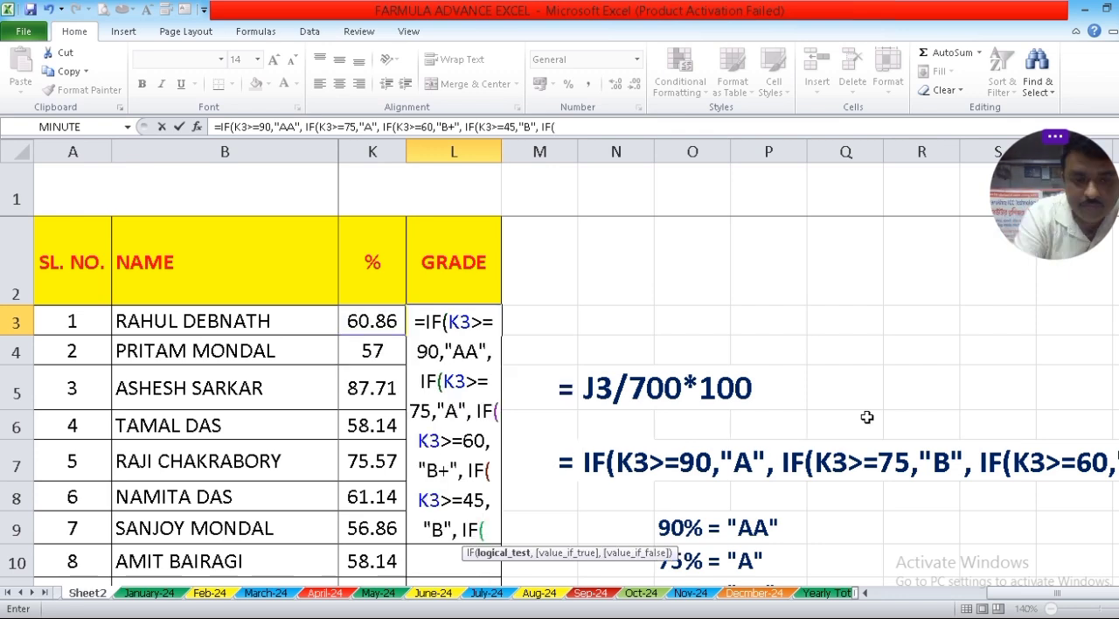
text(K3)
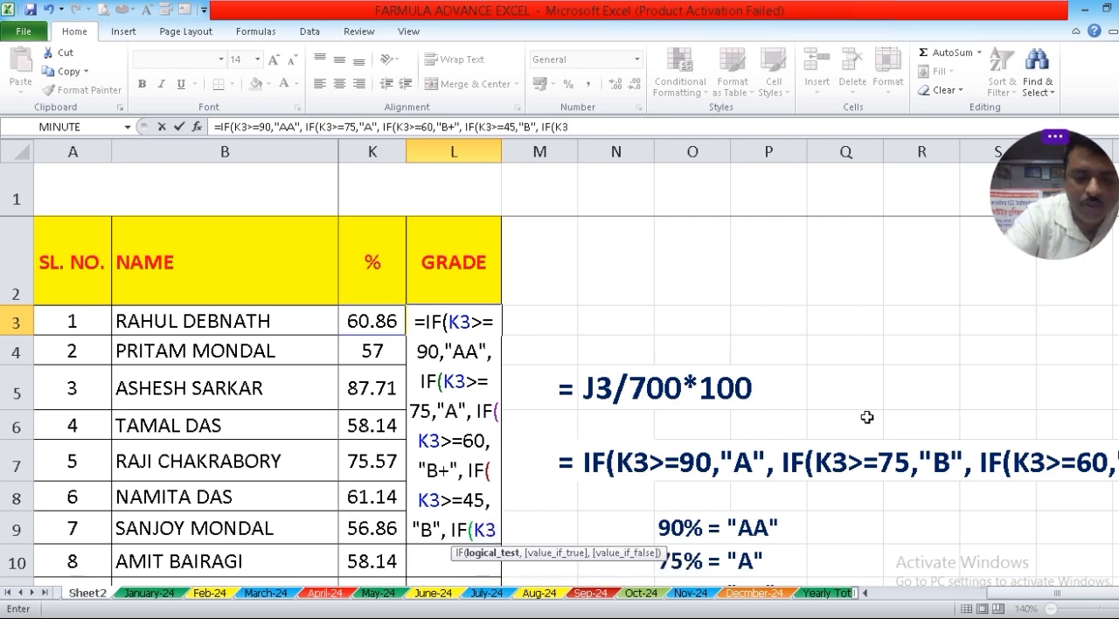
text(>)
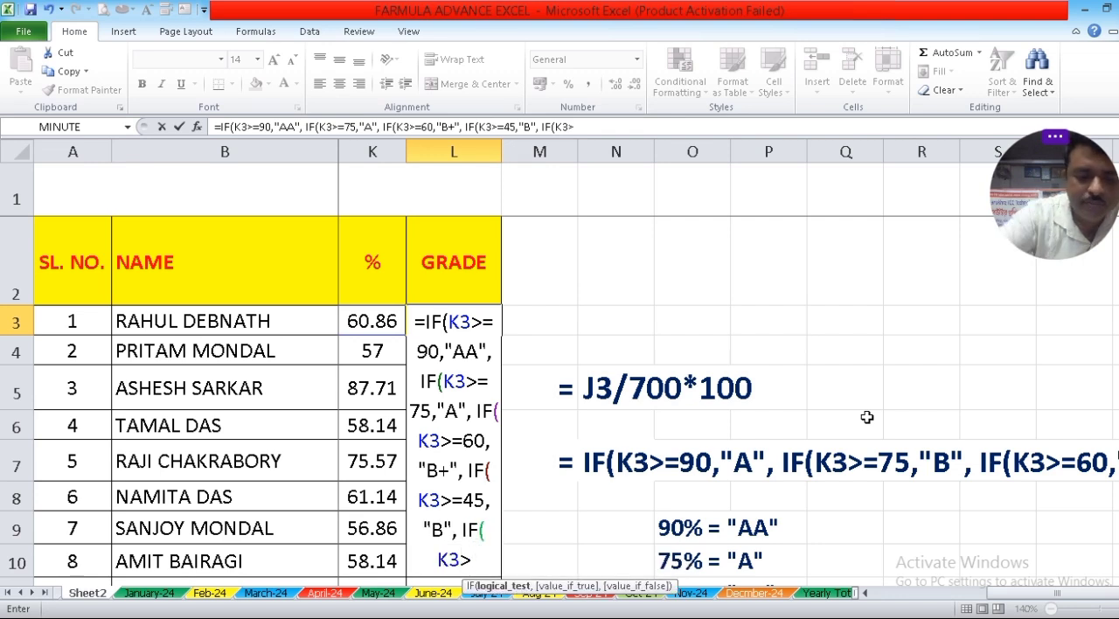
text(=)
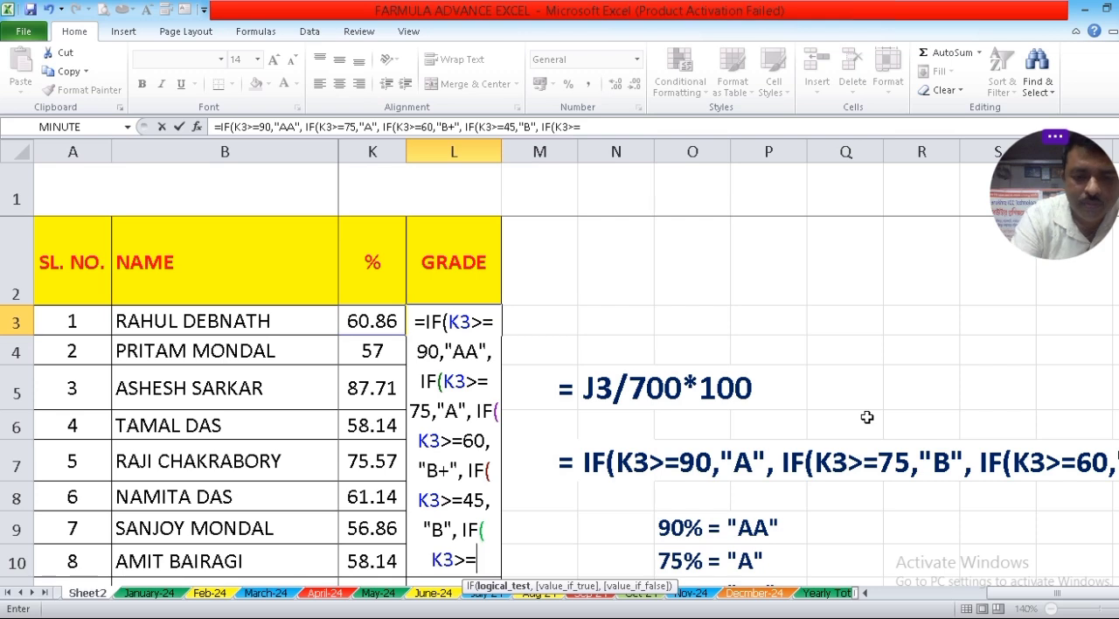
text(34)
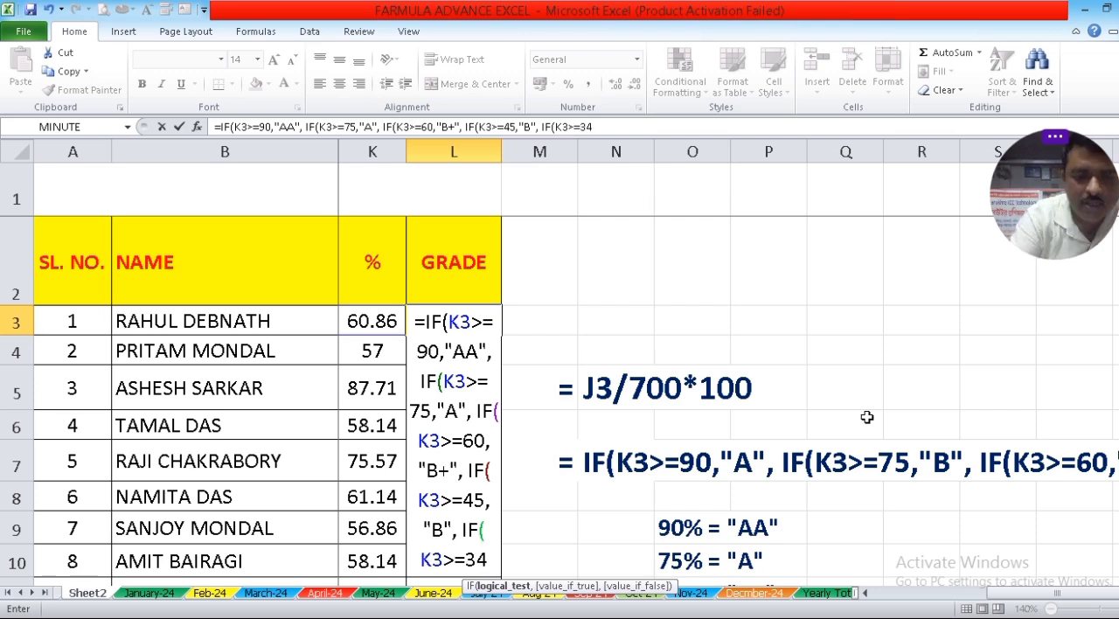
text(,)
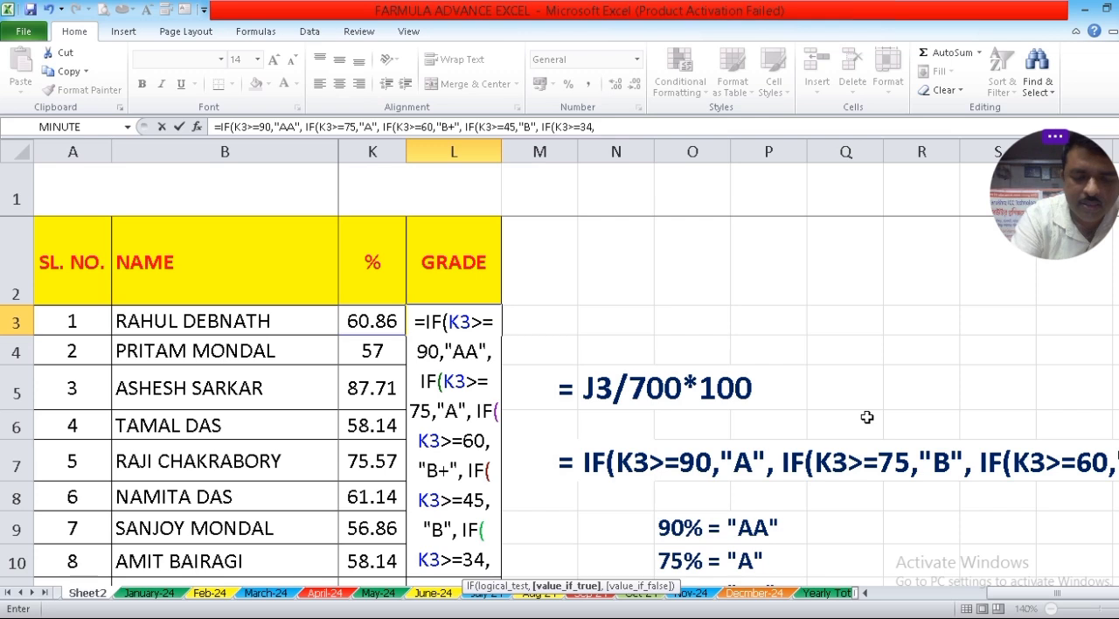
text(")
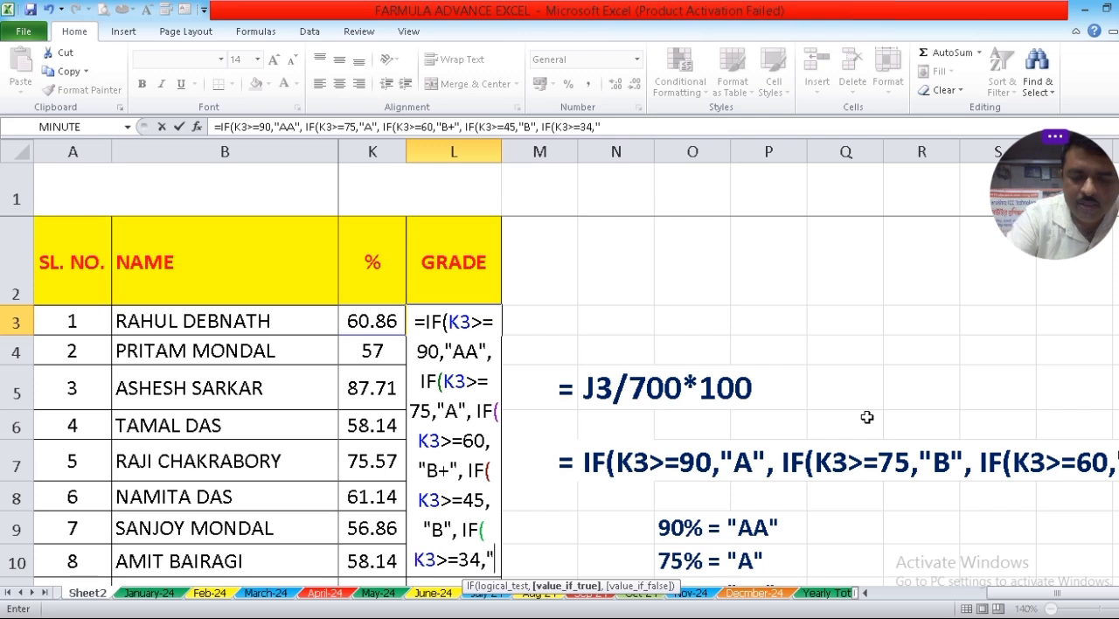
text(C")
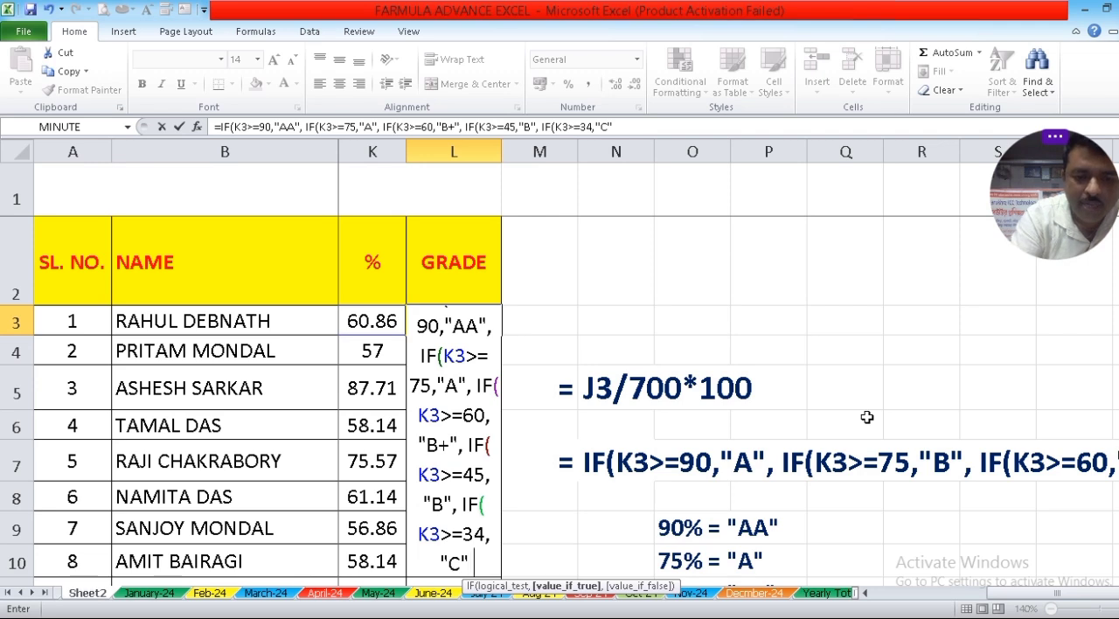
text( ")
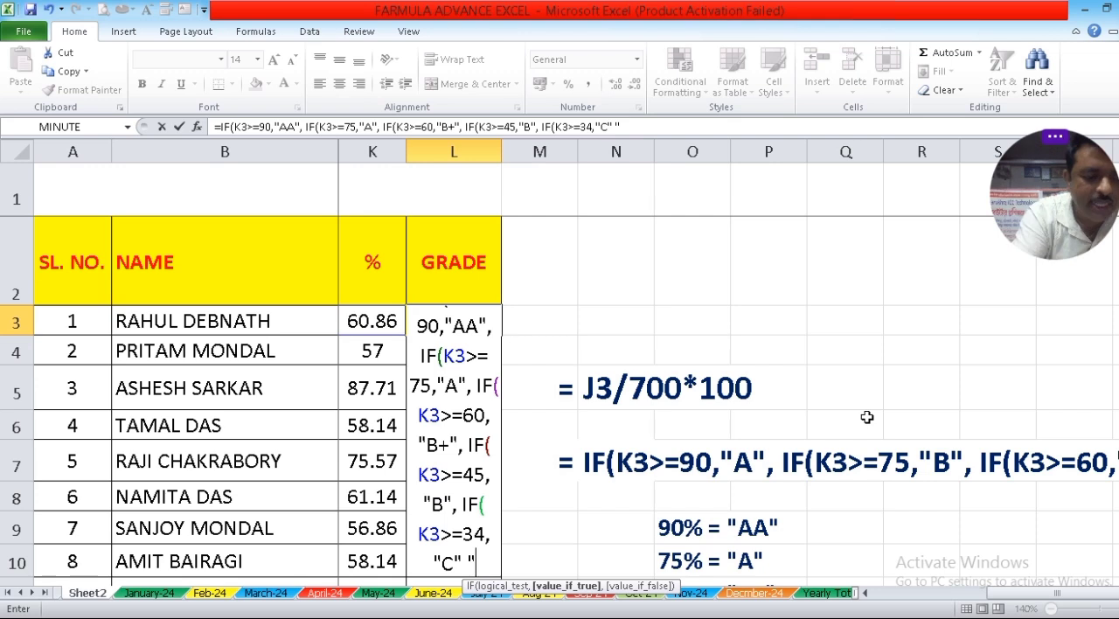
text(FAIL)
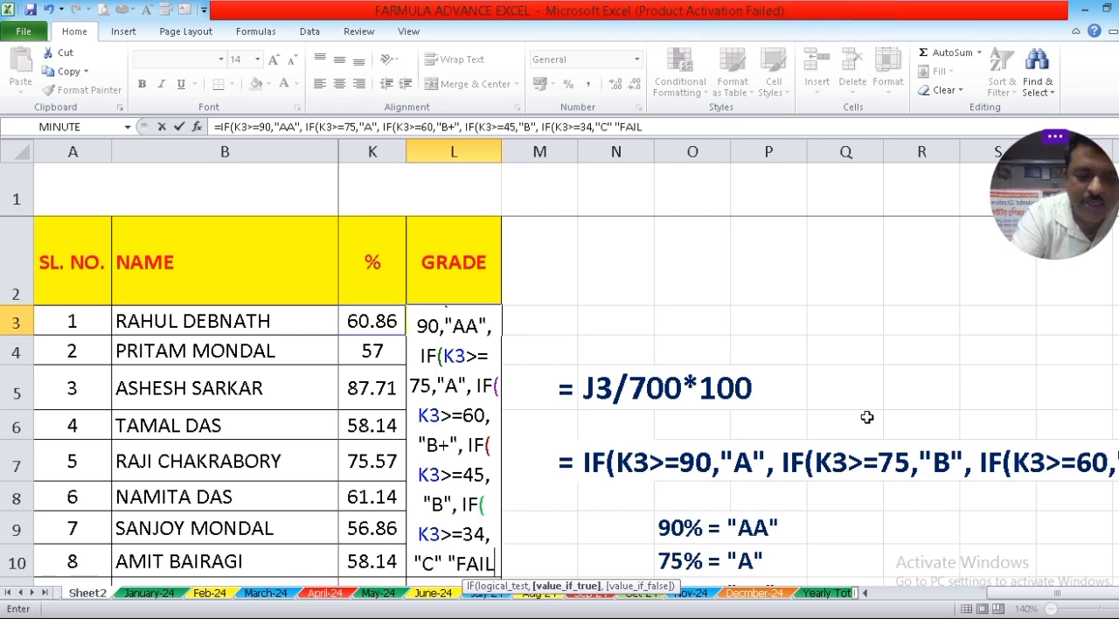
text(")
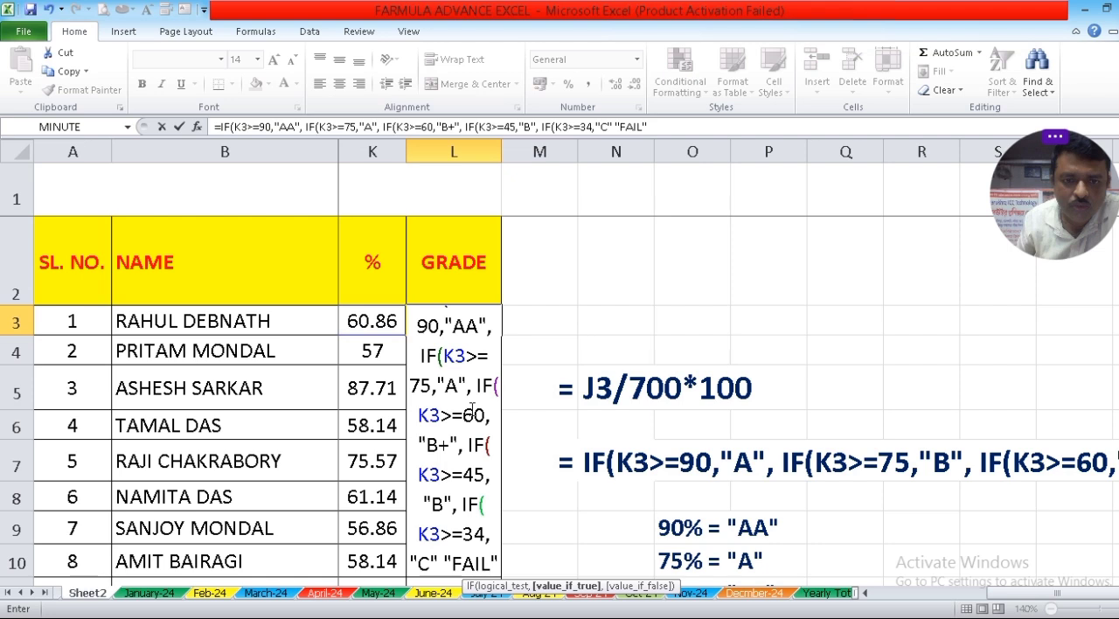
Finish the L3 grade formula with "FAIL" right after "C" and five closing parentheses, and accept the proposed formula correction.
scroll(473, 411, down, 2)
scroll(950, 407, up, 2)
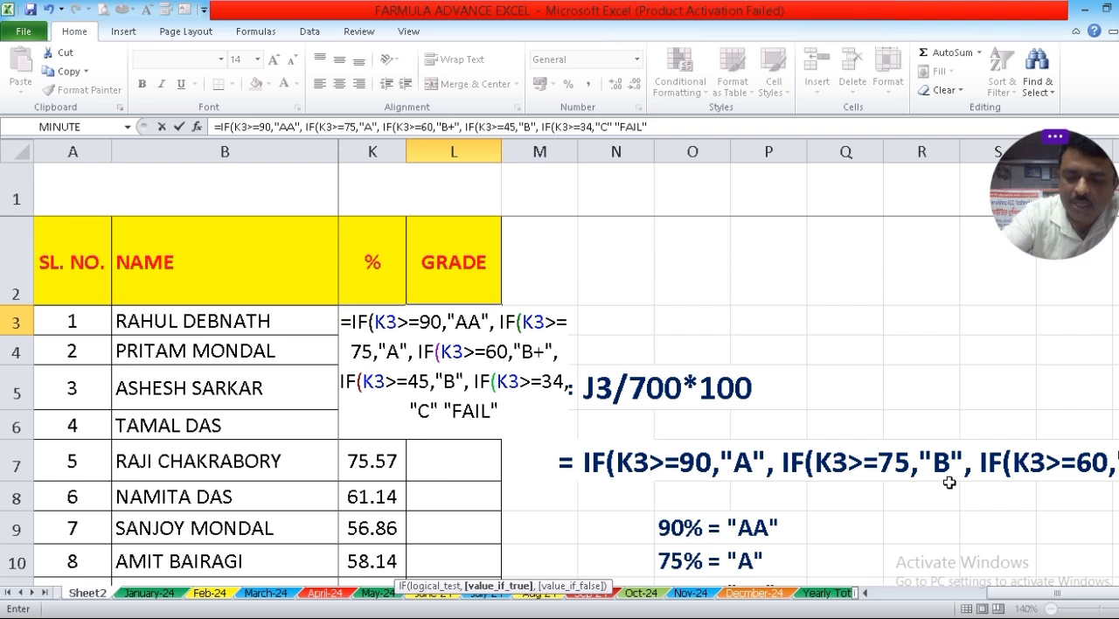
text())))))
key(Return)
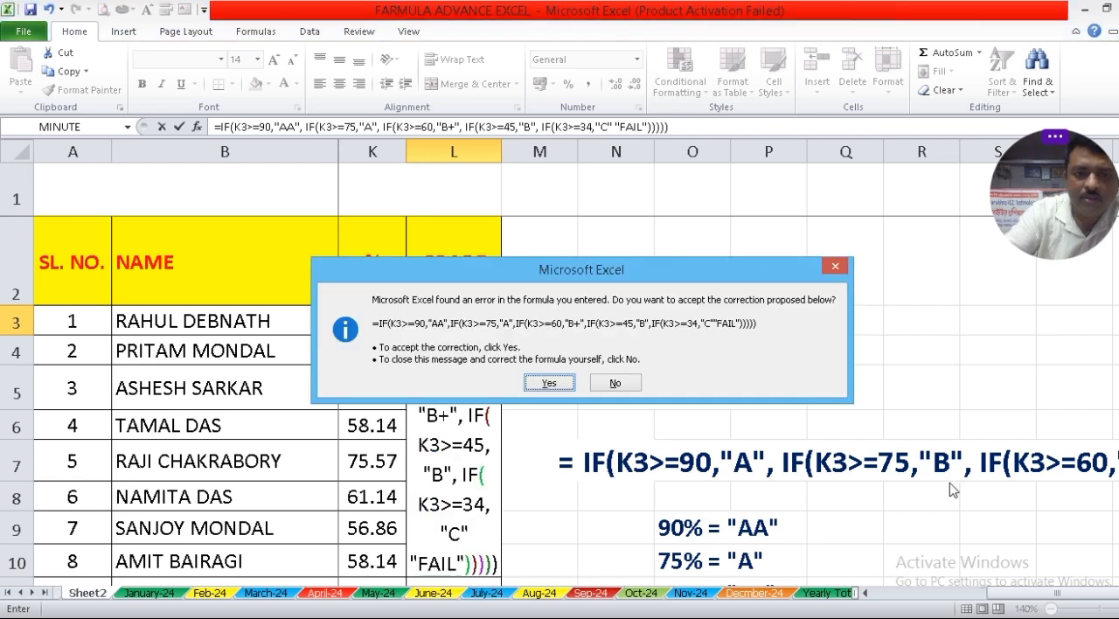
key(Return)
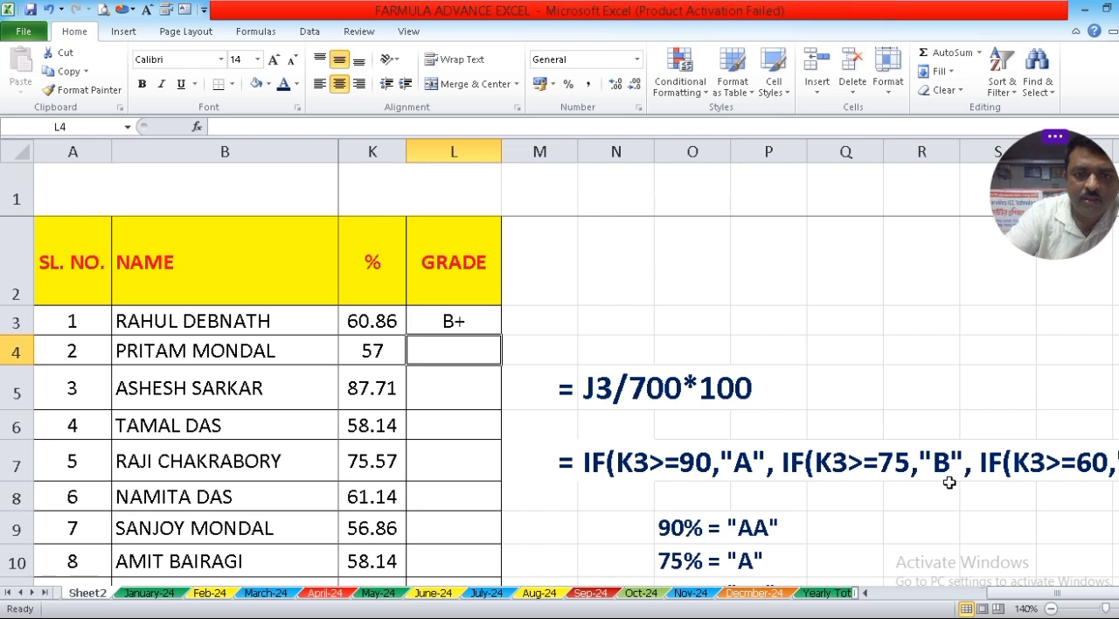
Copy the grade formula from L3 to the remaining students' cells L4:L21.
click(479, 332)
key(ctrl+c)
drag(476, 349, 468, 548)
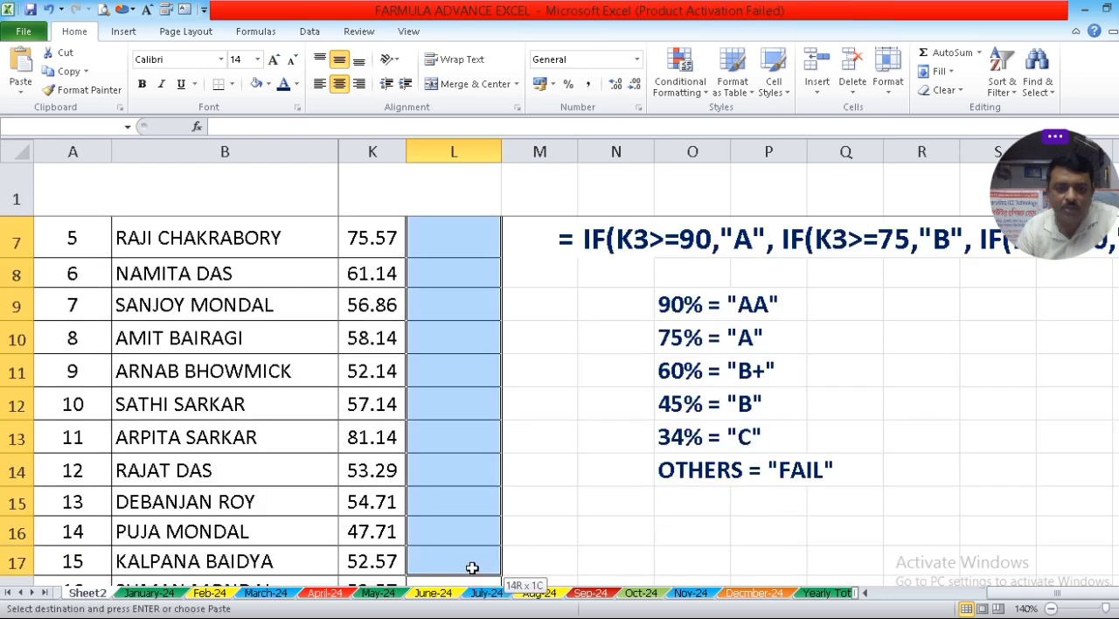
key(ctrl+v)
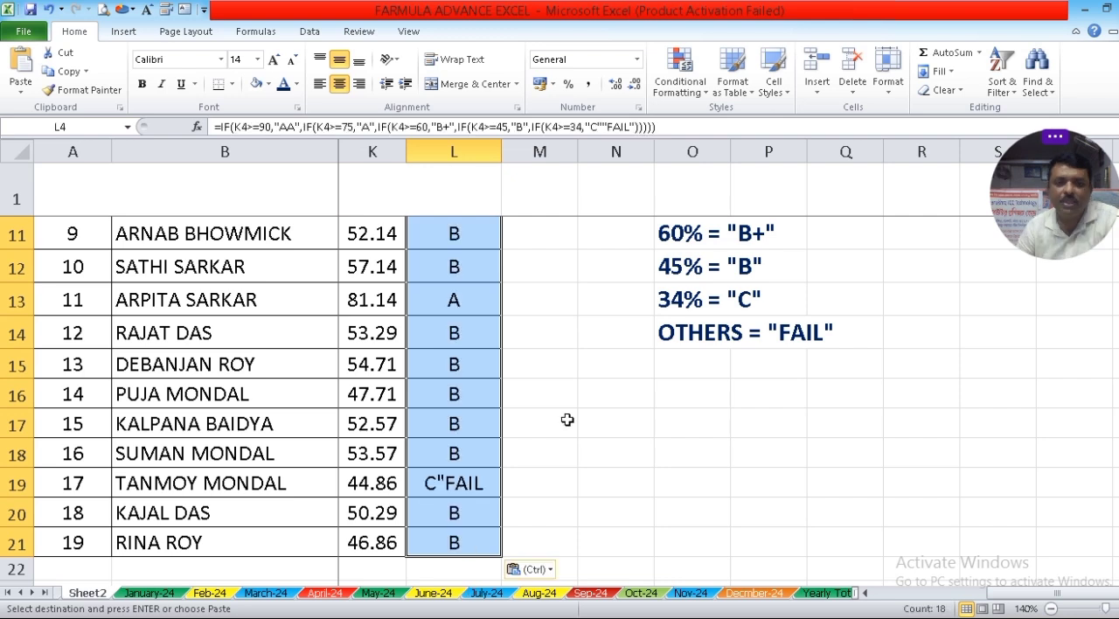
scroll(565, 418, up, 3)
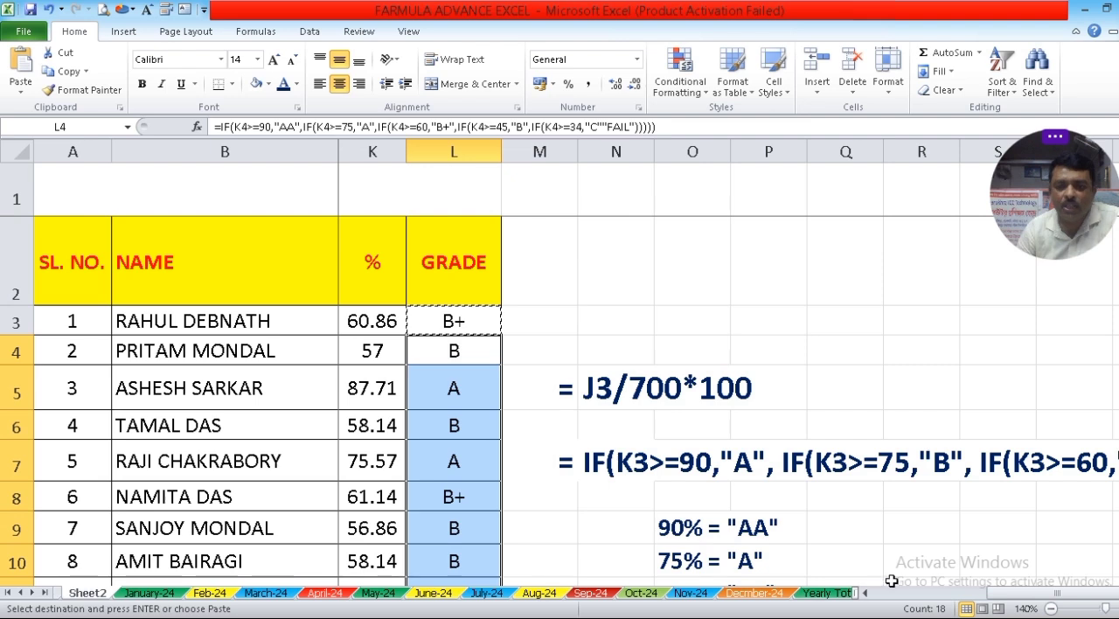
drag(1006, 594, 979, 606)
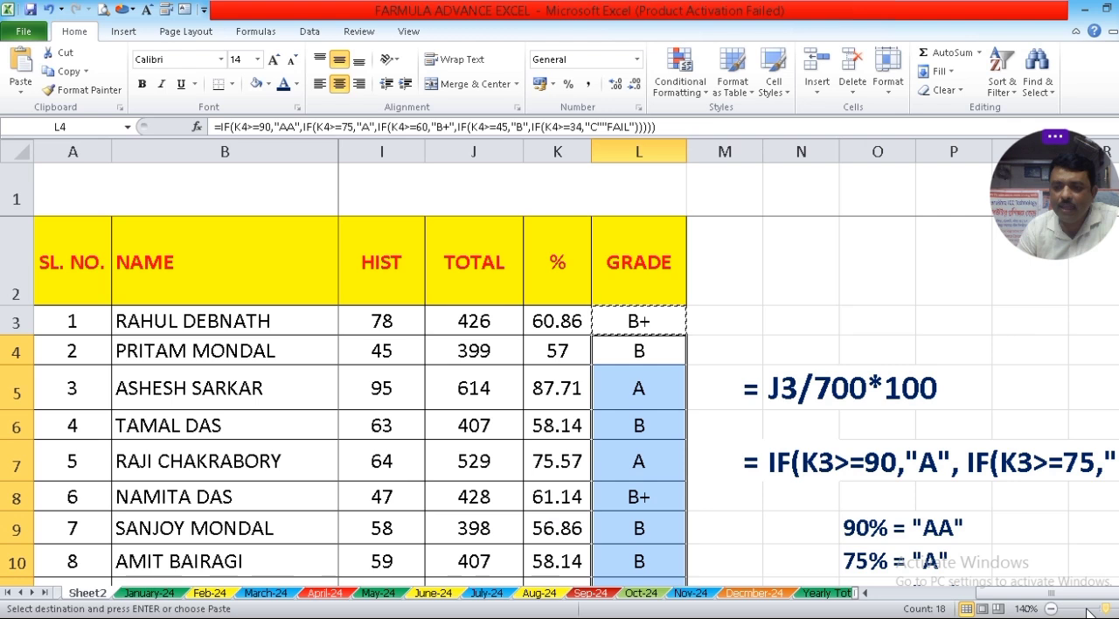
click(1051, 608)
click(1051, 609)
click(1051, 608)
click(1052, 609)
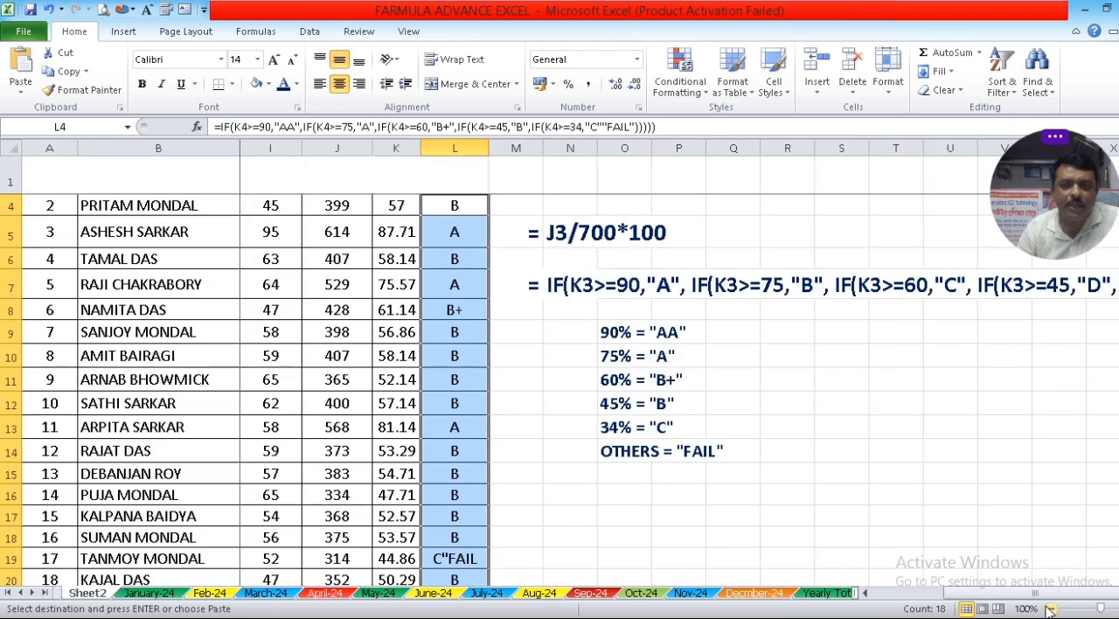
click(1051, 609)
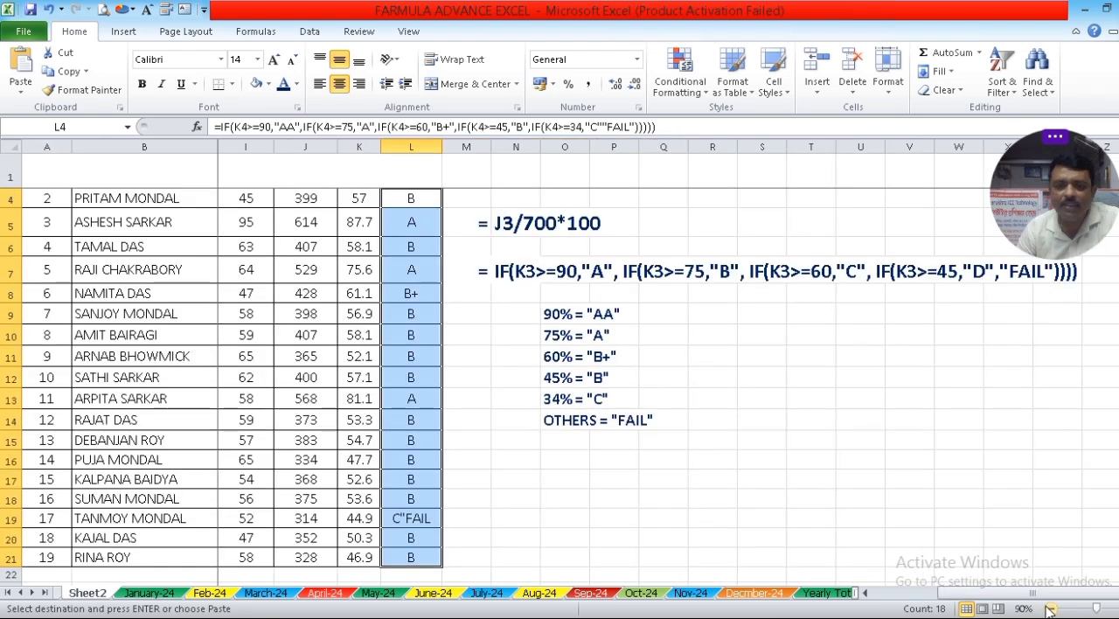